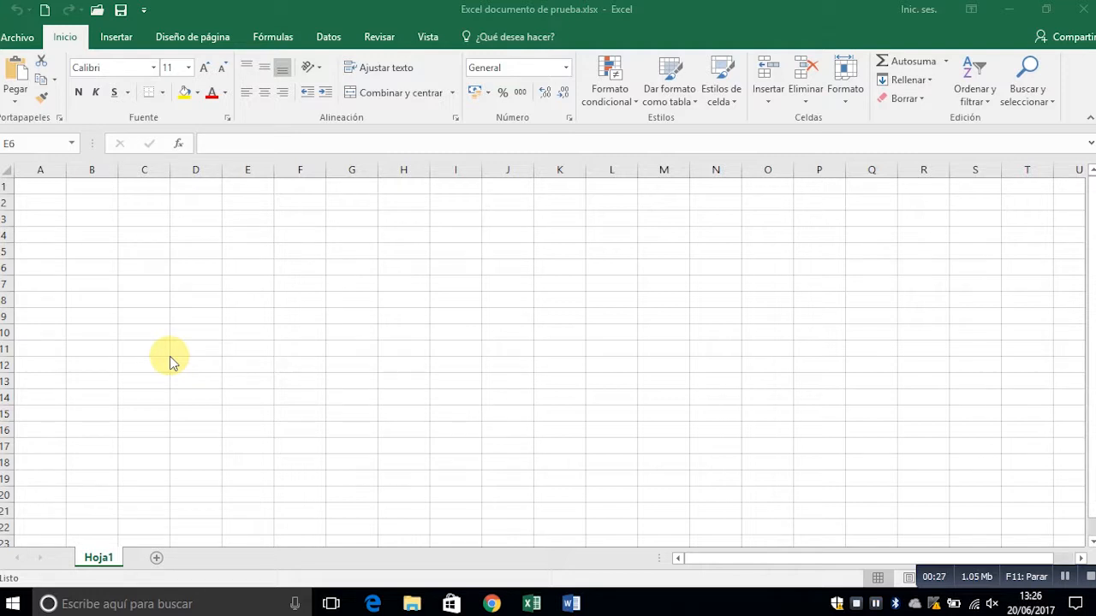
- Start importing data from an Access database and choose DULCES.MDB on the desktop as the source
click(330, 37)
click(328, 36)
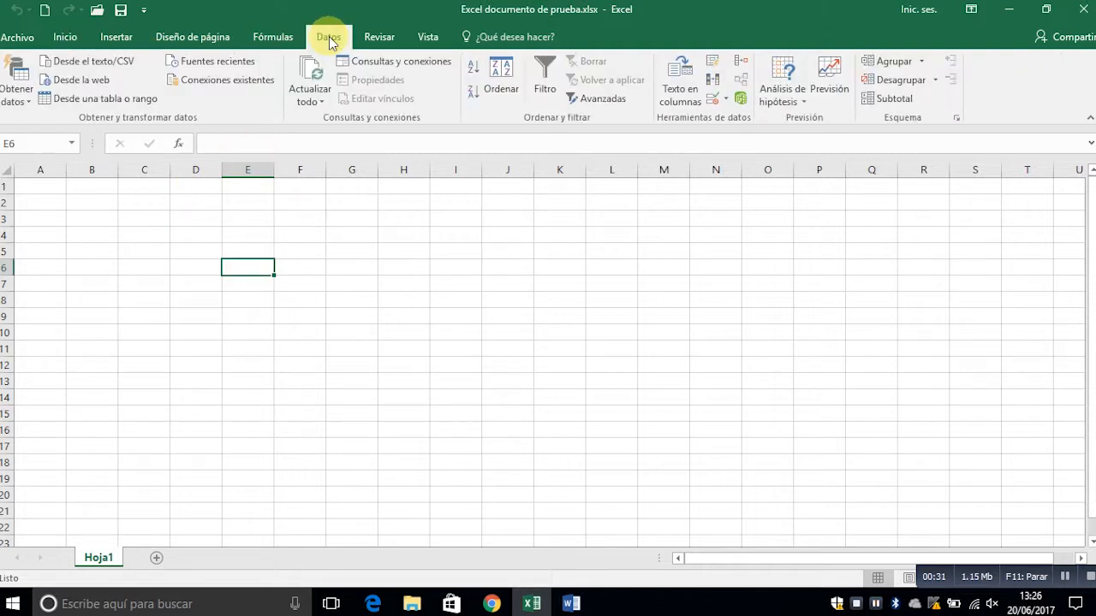
click(28, 100)
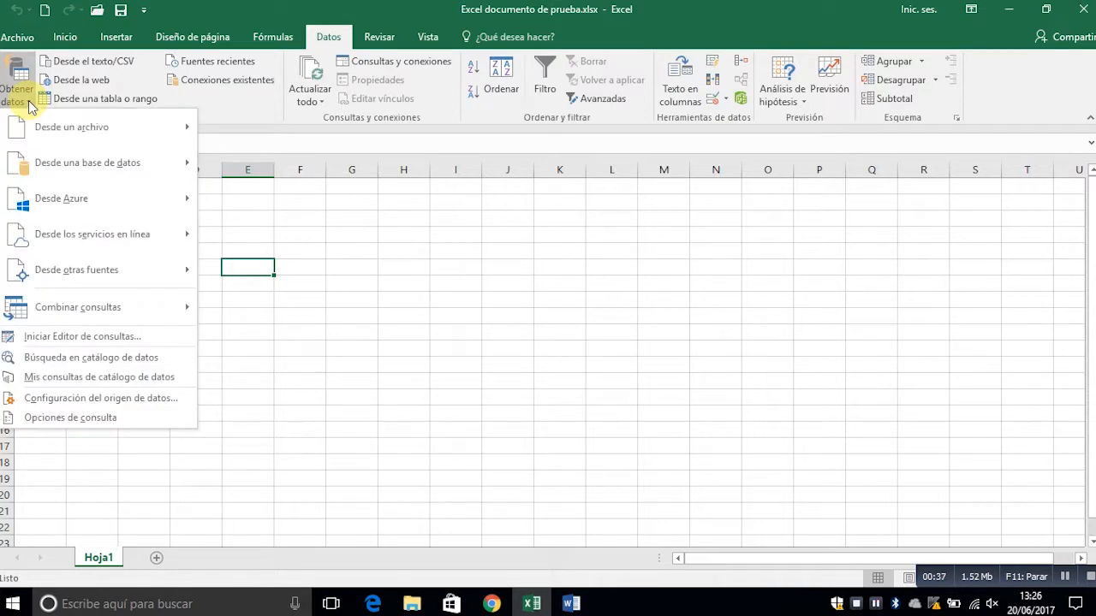
mouse_move(122, 174)
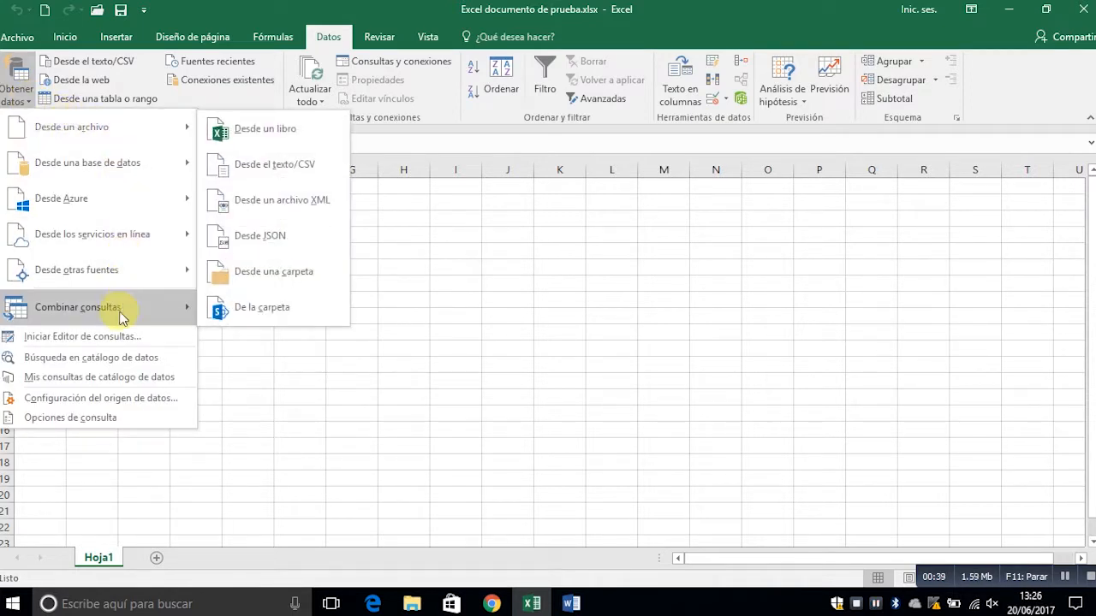
mouse_move(126, 127)
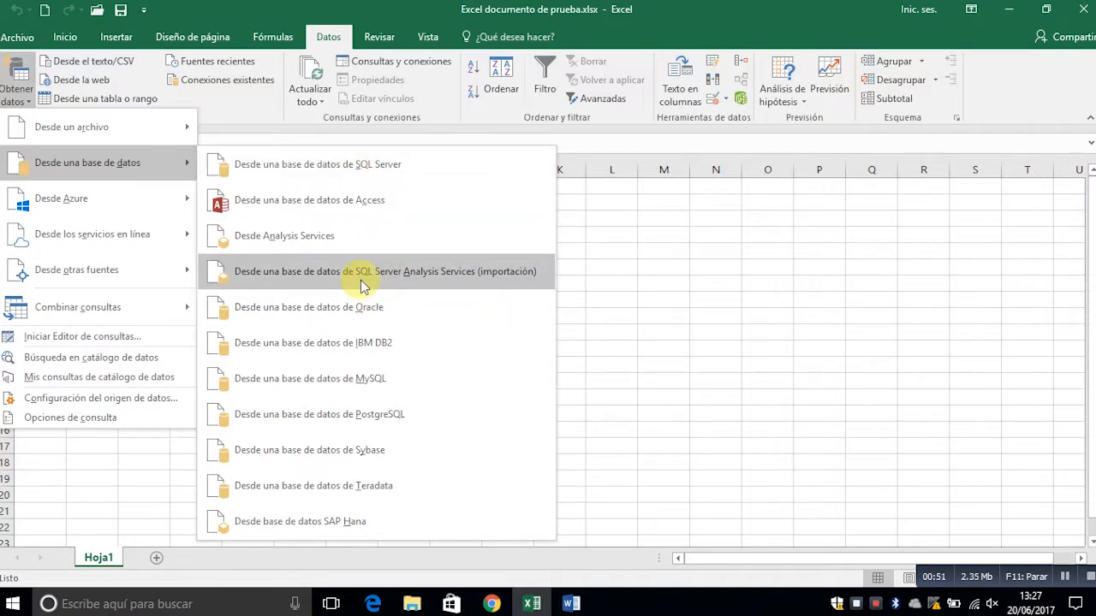
click(342, 200)
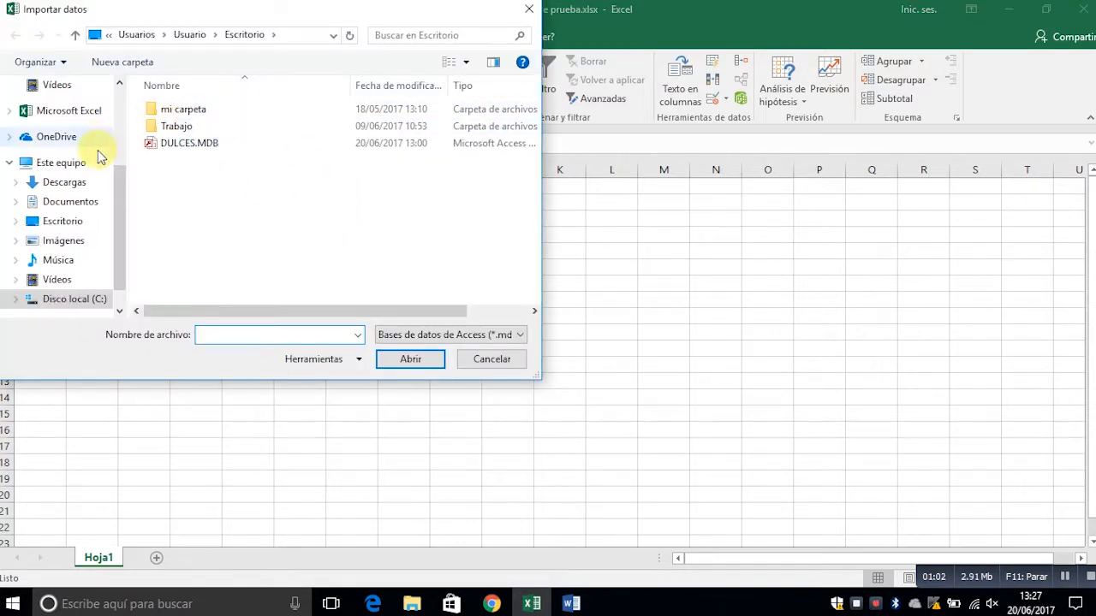
double_click(265, 146)
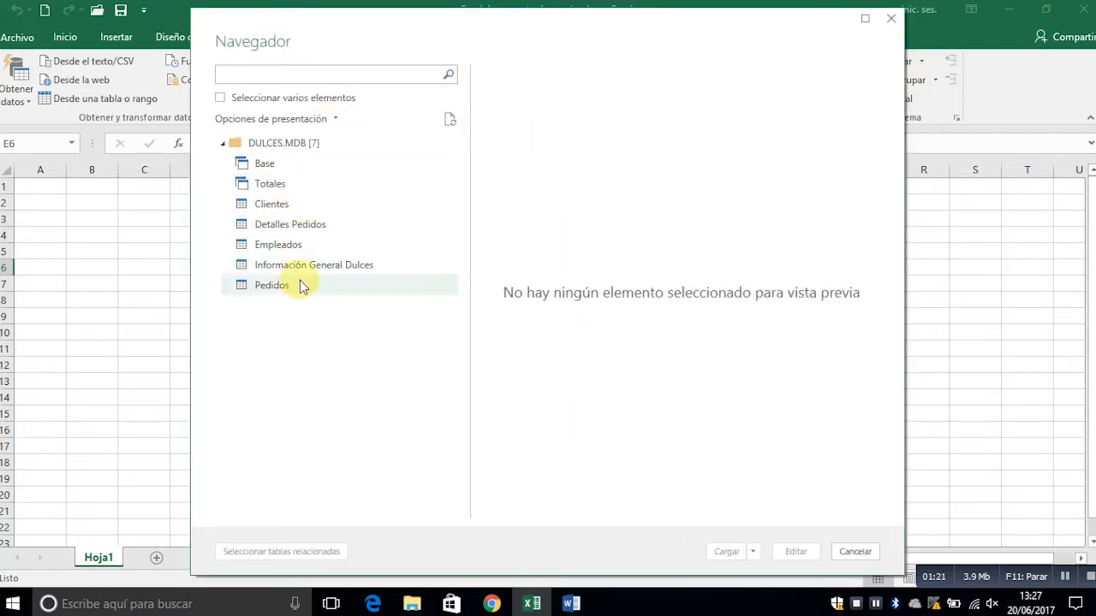
- Preview the Clientes, Empleados and Pedidos tables of the database, and load Pedidos into the workbook
click(305, 203)
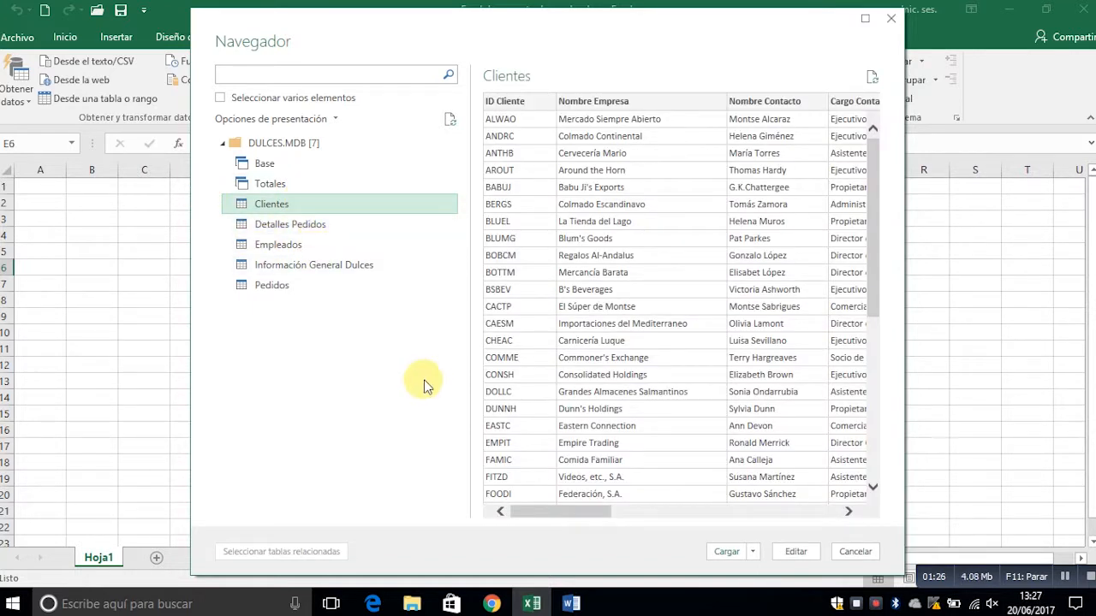
click(288, 245)
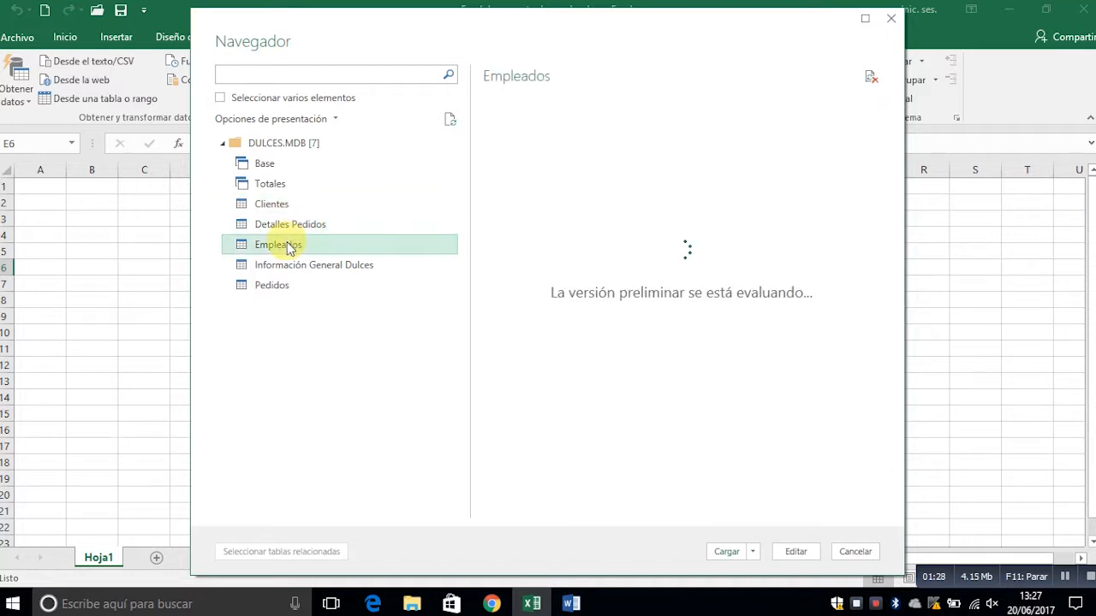
click(316, 284)
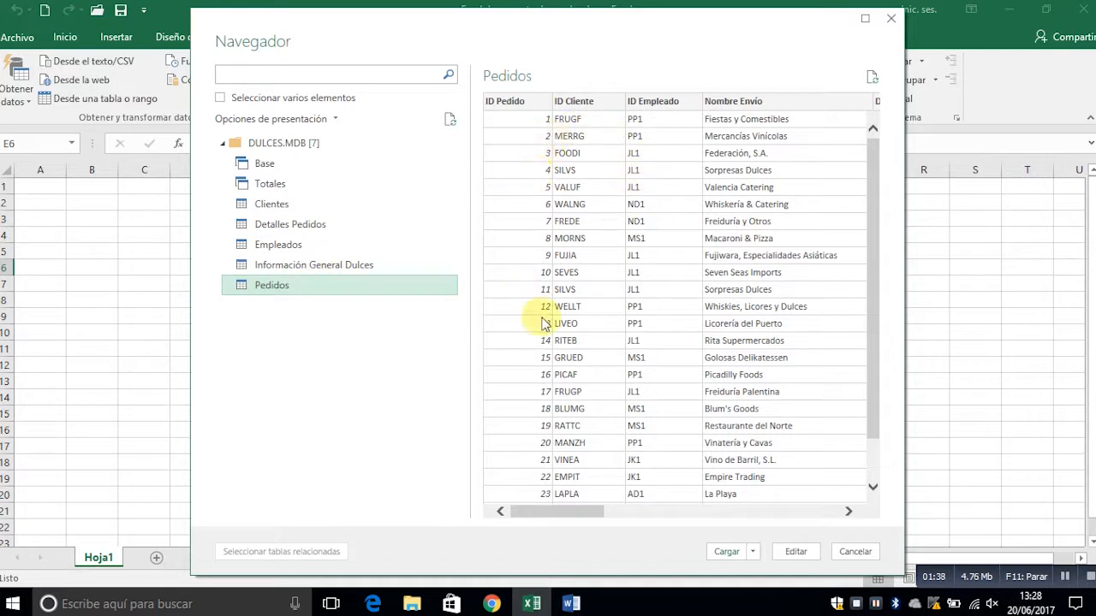
drag(559, 513, 522, 514)
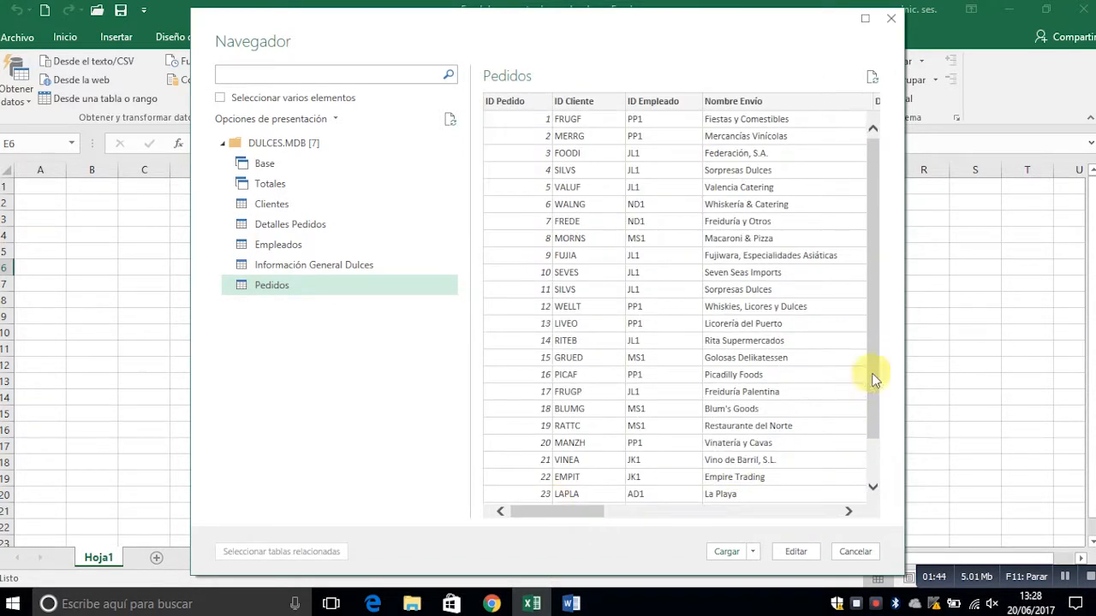
drag(874, 334, 868, 422)
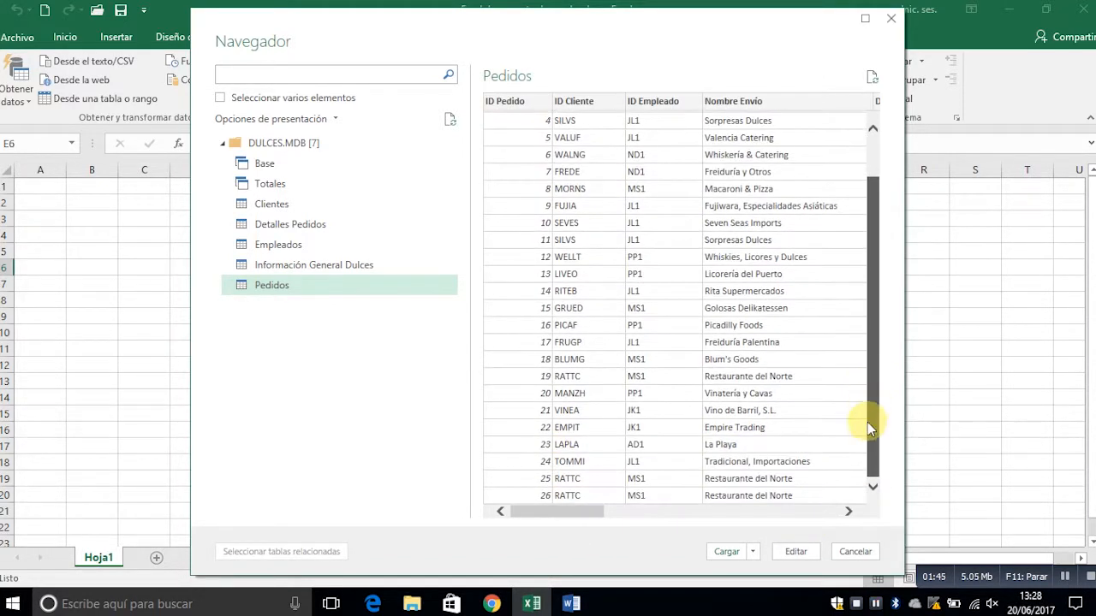
click(725, 551)
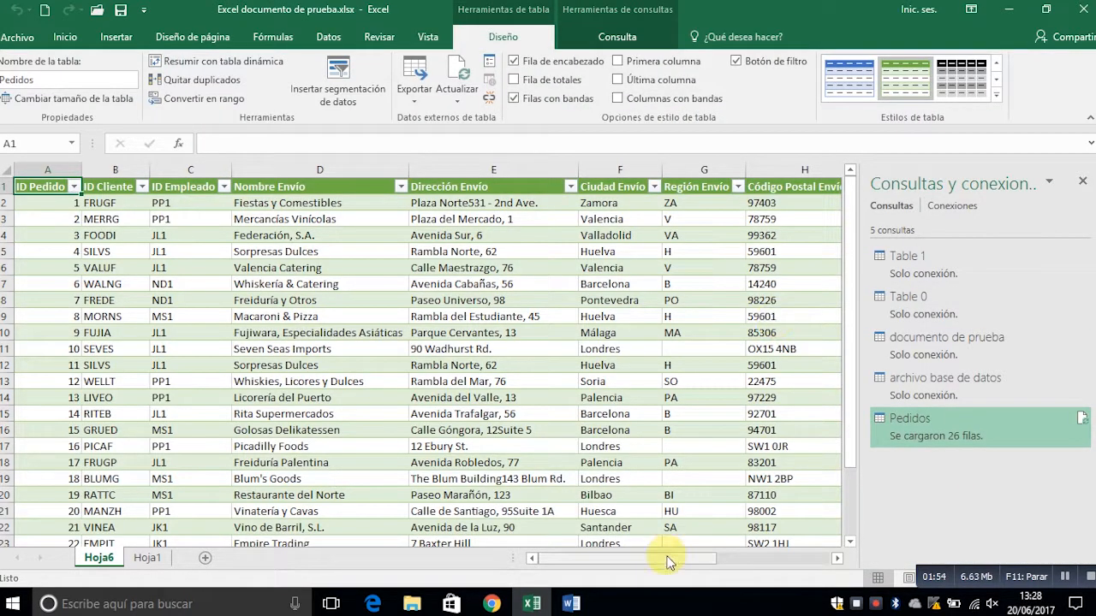
- Close the queries and connections pane and look through the imported Pedidos table down to its last rows
mouse_move(670, 562)
mouse_down()
mouse_move(800, 562)
mouse_move(658, 563)
mouse_up()
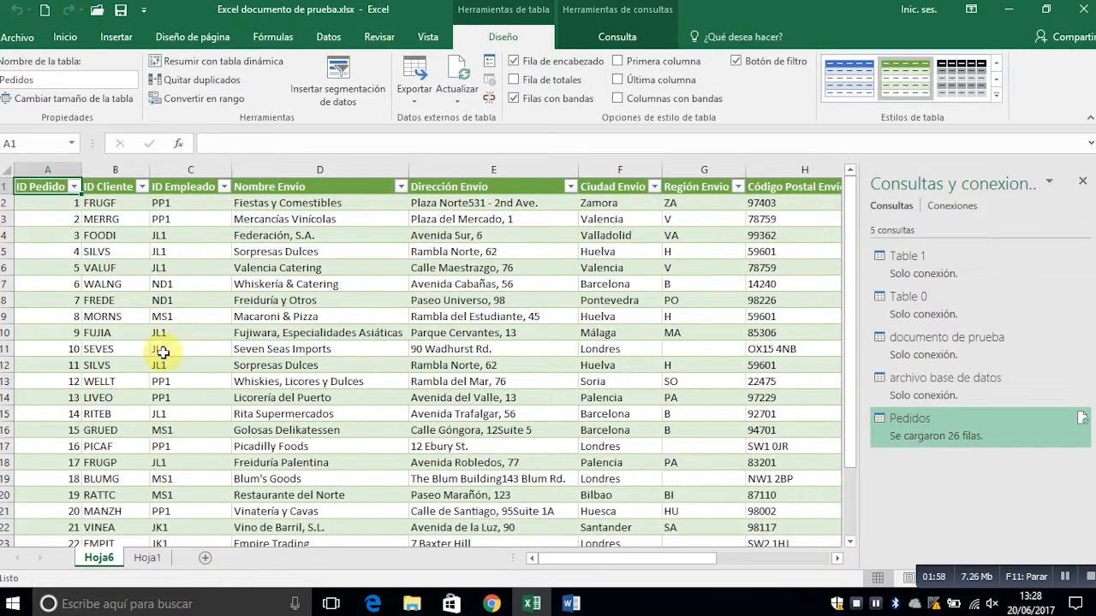
click(1082, 182)
scroll(762, 382, down, 2)
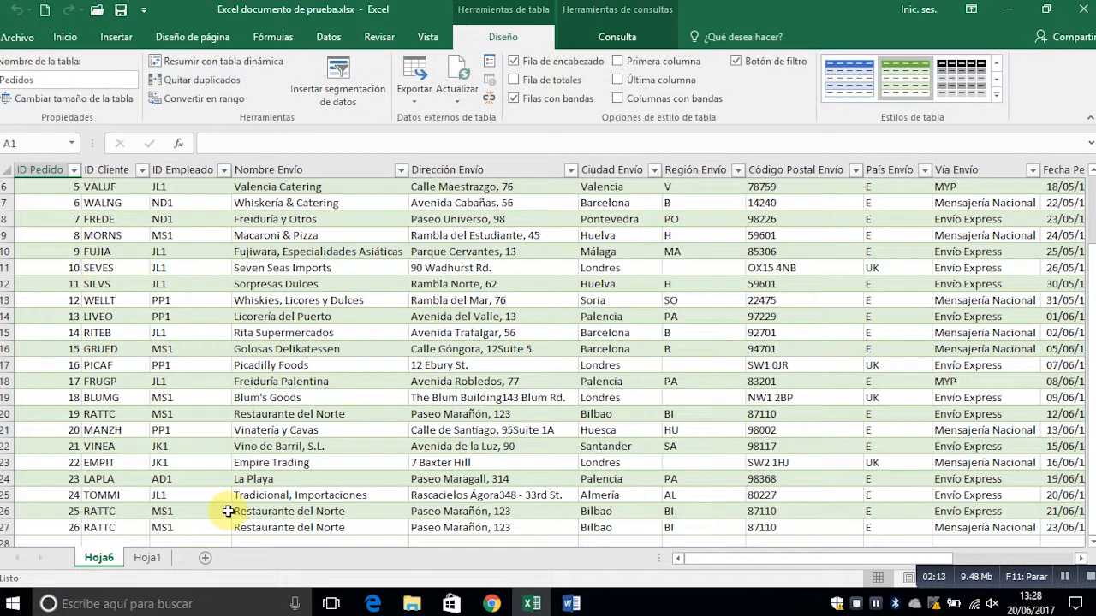
- Go back to sheet Hoja1 and start a data import from the web
click(147, 559)
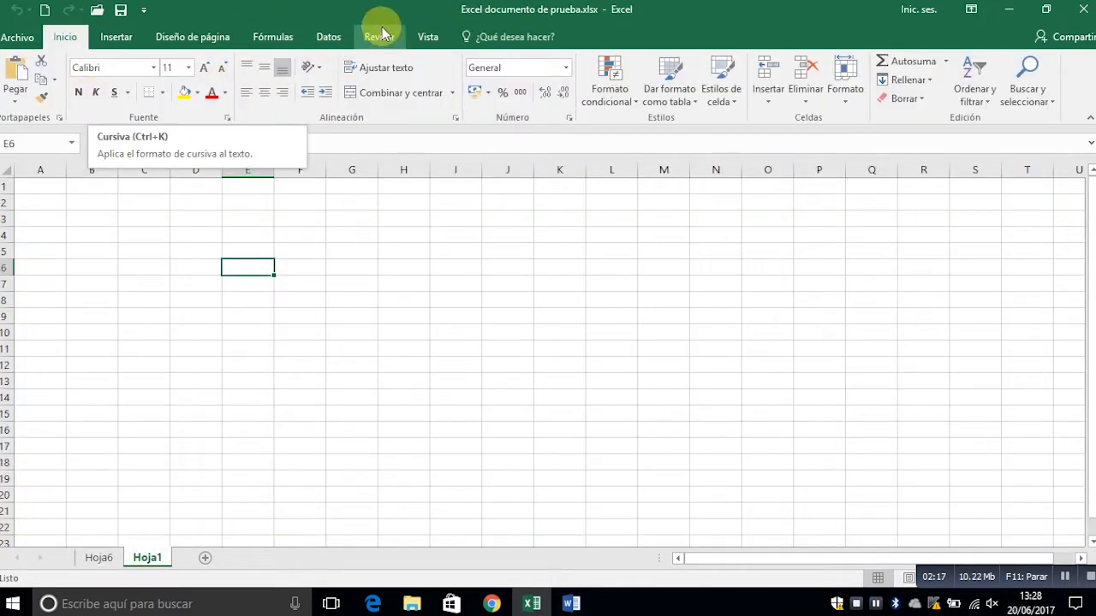
click(326, 38)
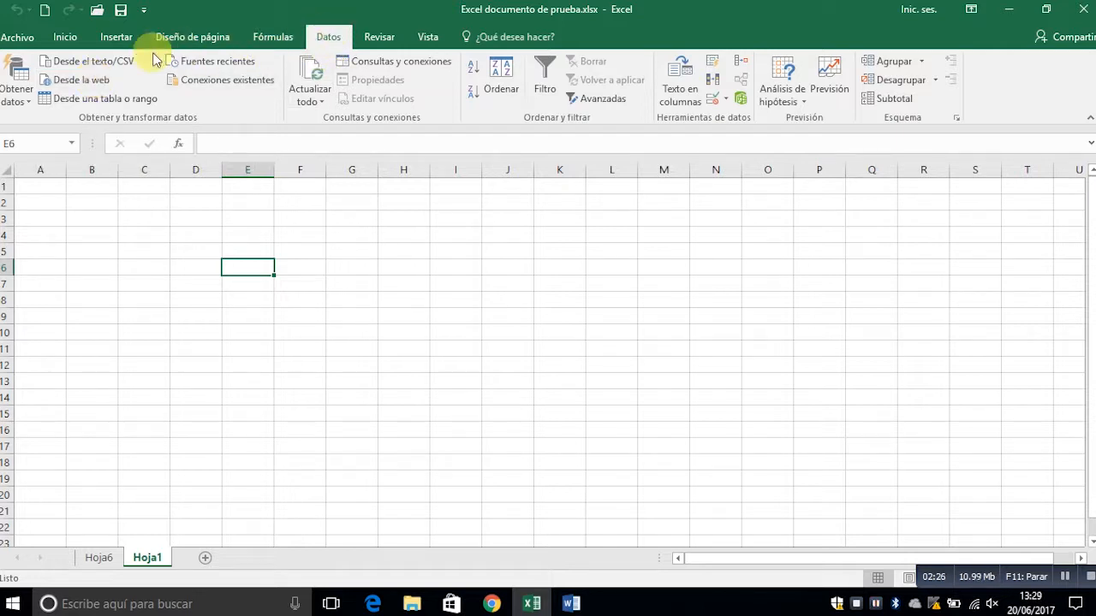
click(90, 84)
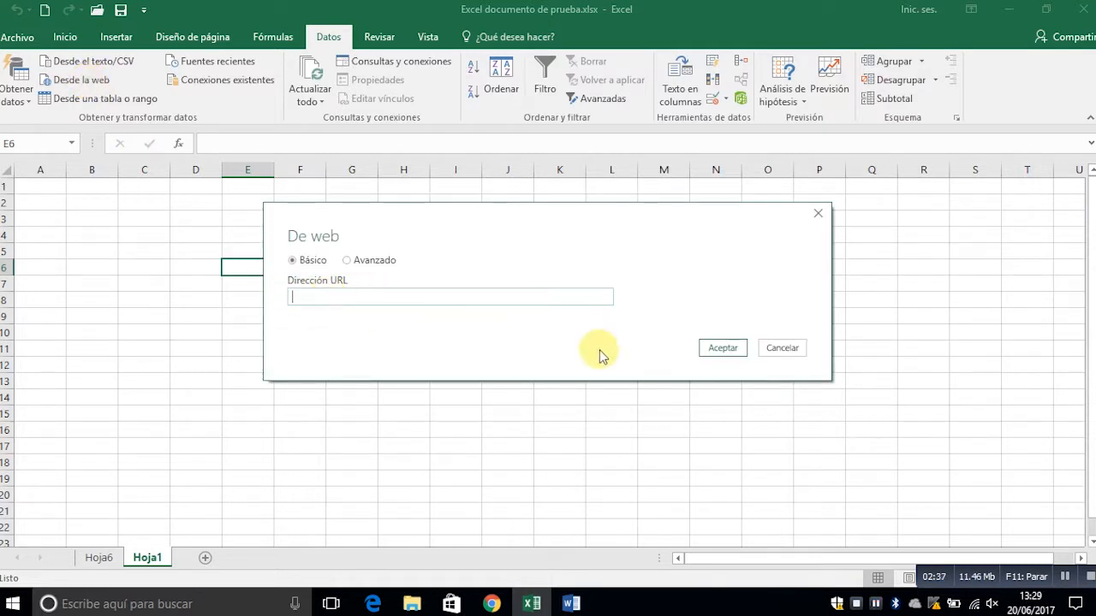
- Switch to Chrome, view the prize distribution table on the Euromillones site, accept its cookies and copy the page address
mouse_move(495, 606)
click(493, 605)
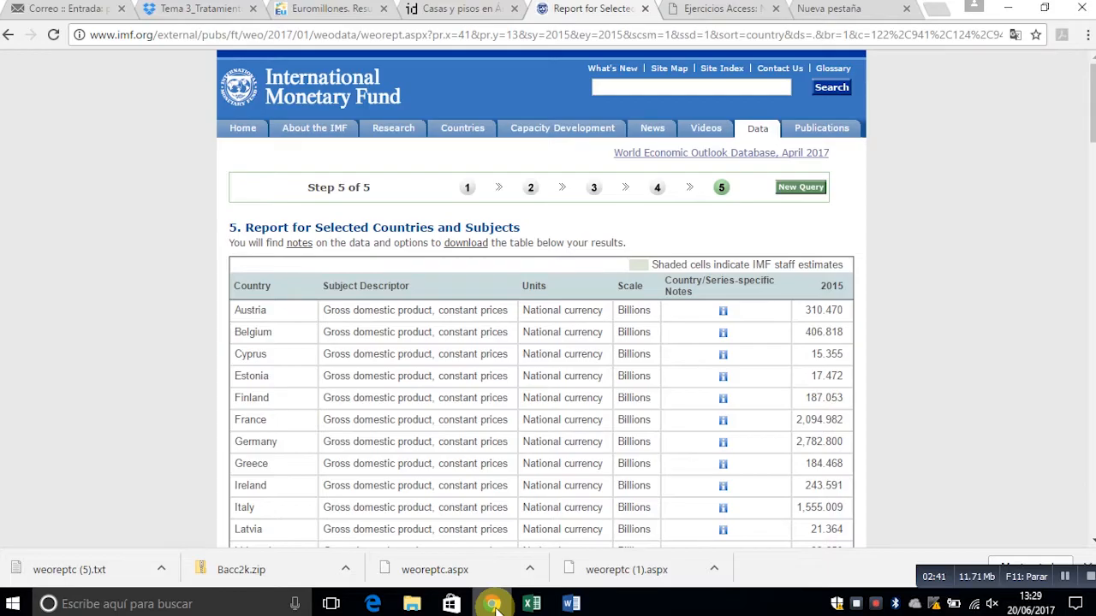
click(354, 8)
mouse_move(1091, 280)
mouse_down()
mouse_move(1091, 143)
mouse_move(1092, 286)
mouse_up()
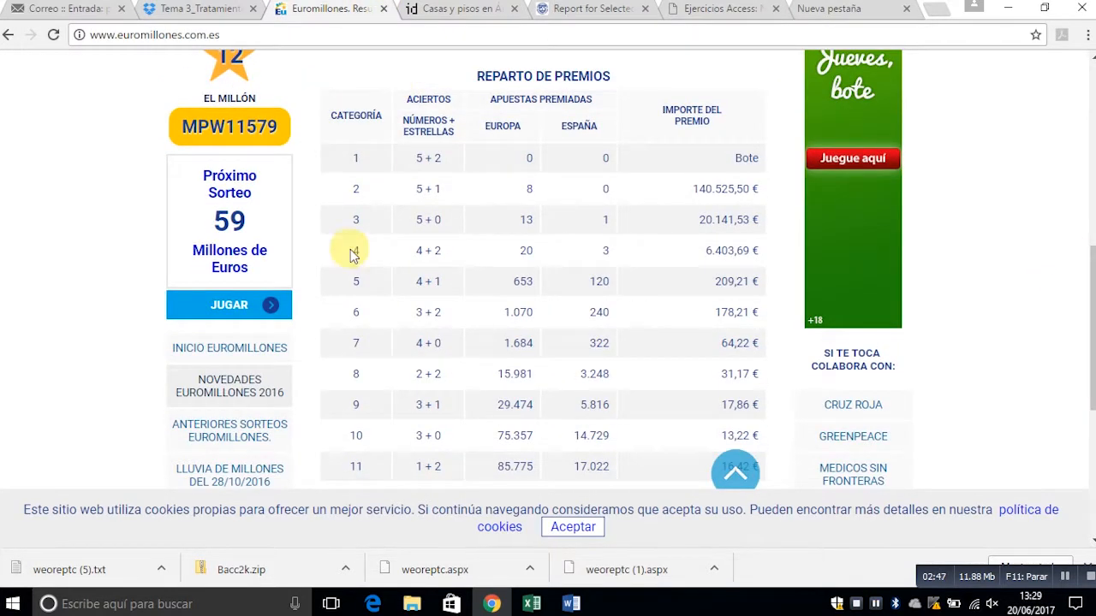
scroll(1087, 321, down, 1)
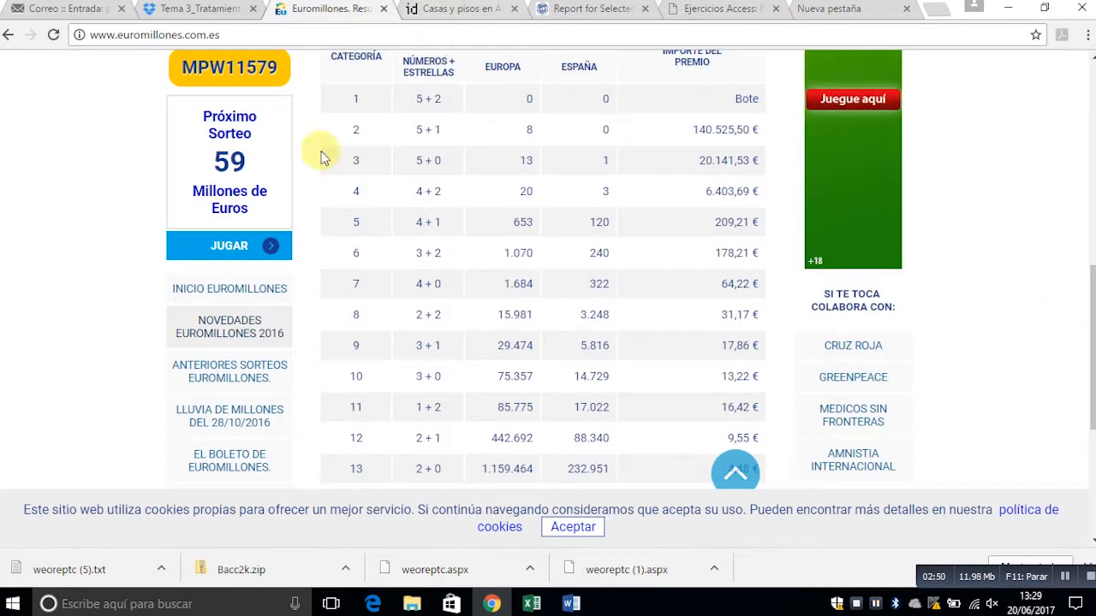
click(578, 525)
drag(1090, 338, 1089, 219)
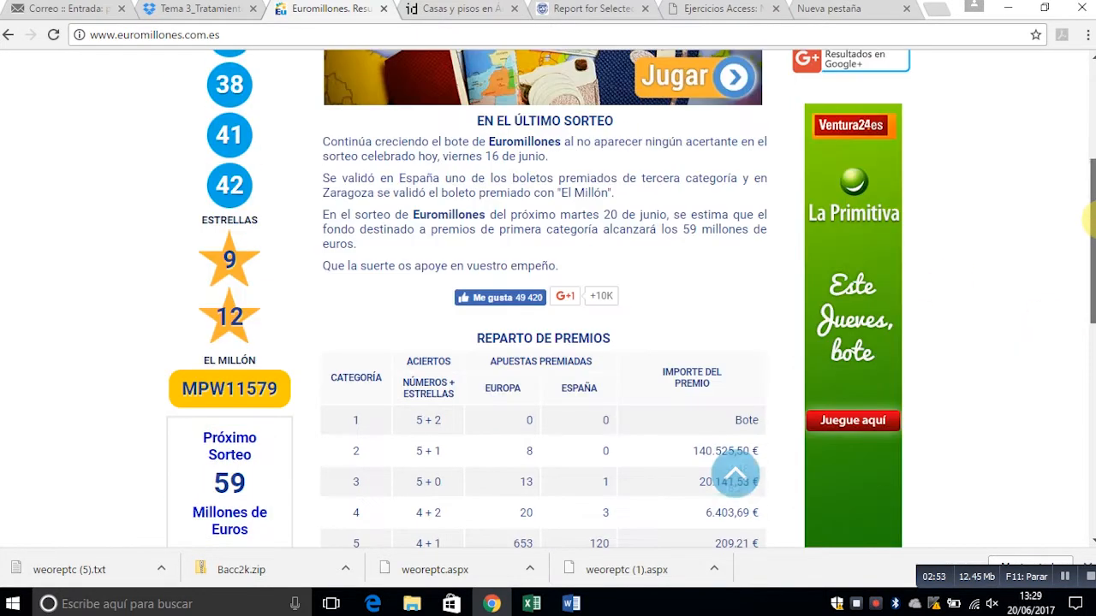
click(708, 33)
key(ctrl+c)
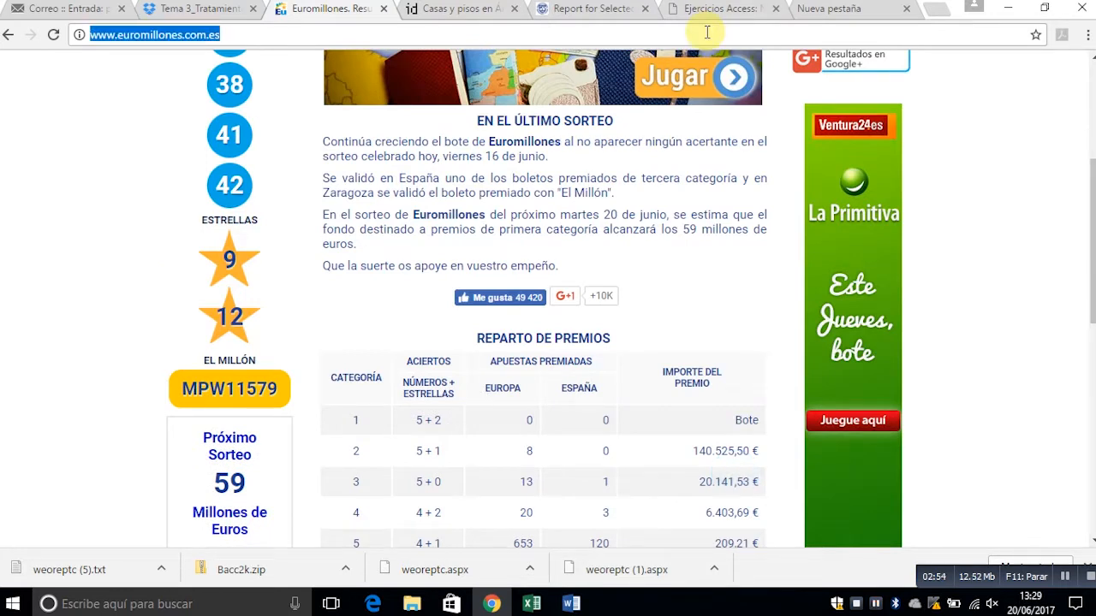
click(531, 601)
key(ctrl+v)
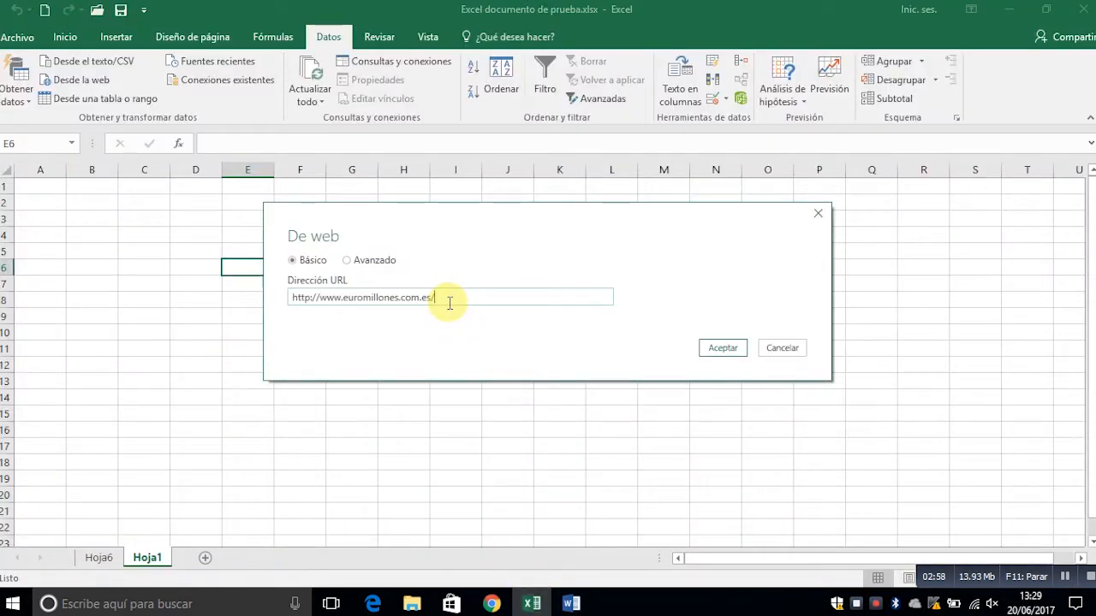
click(710, 349)
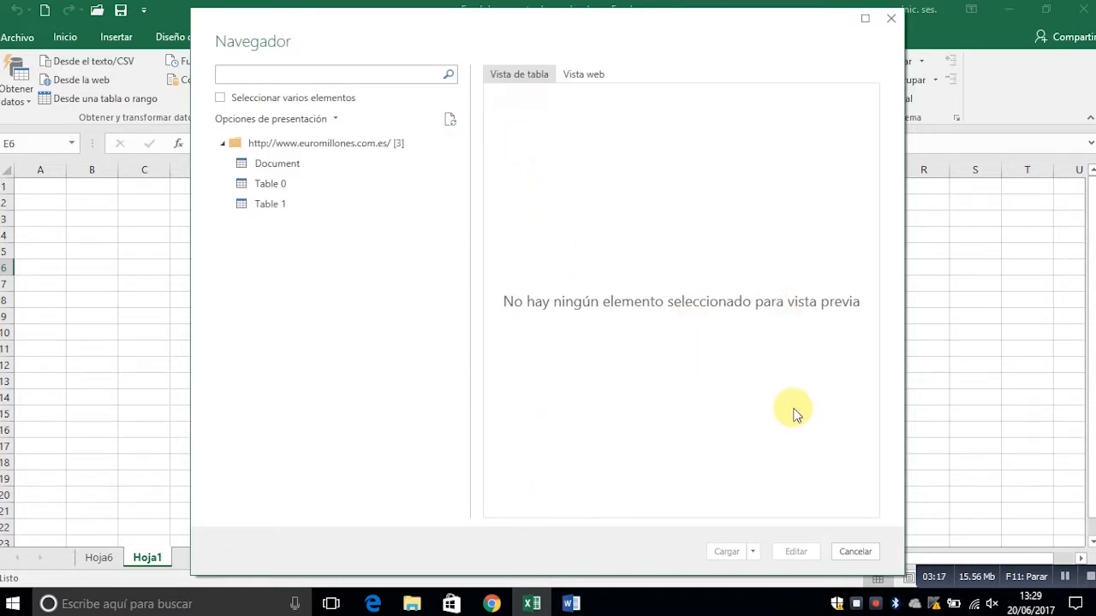
- Preview the Document and Table 0 items, and compare Table 0 with the prize table in the web view
click(313, 165)
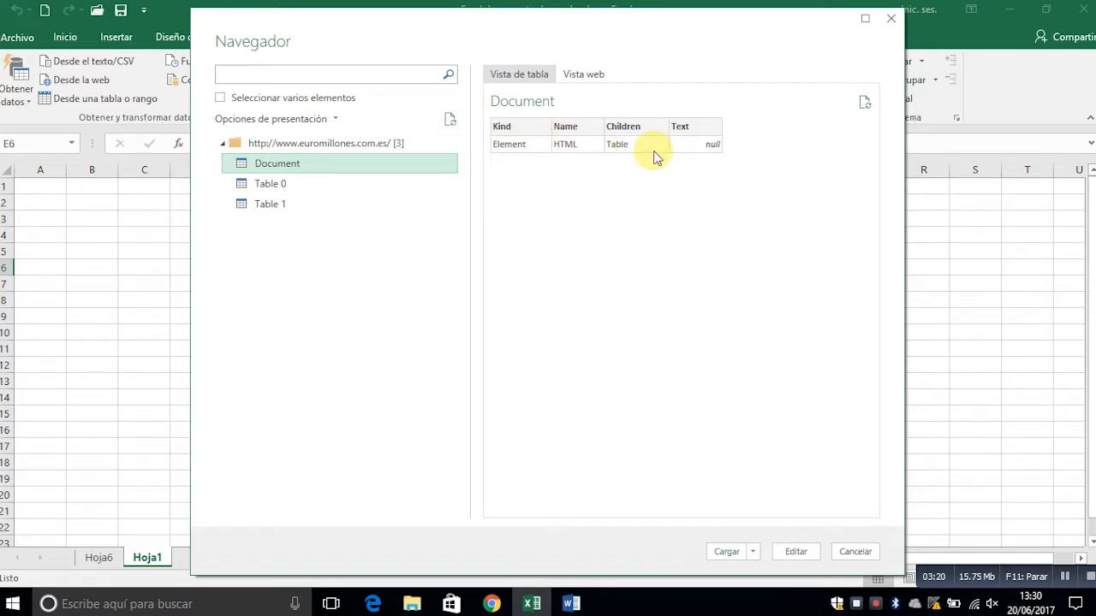
click(295, 183)
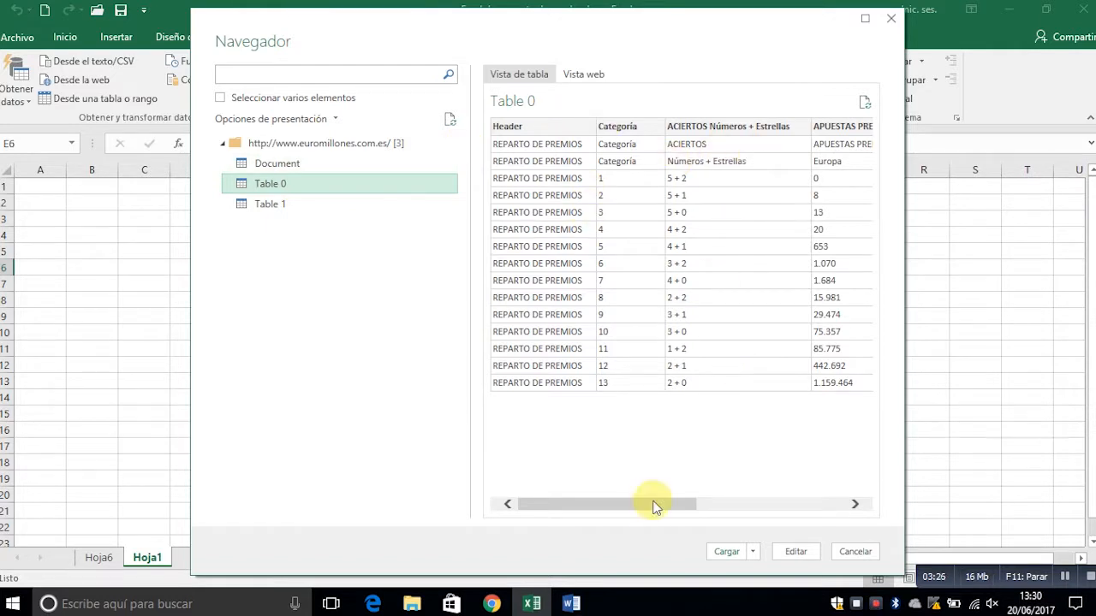
drag(648, 506, 624, 503)
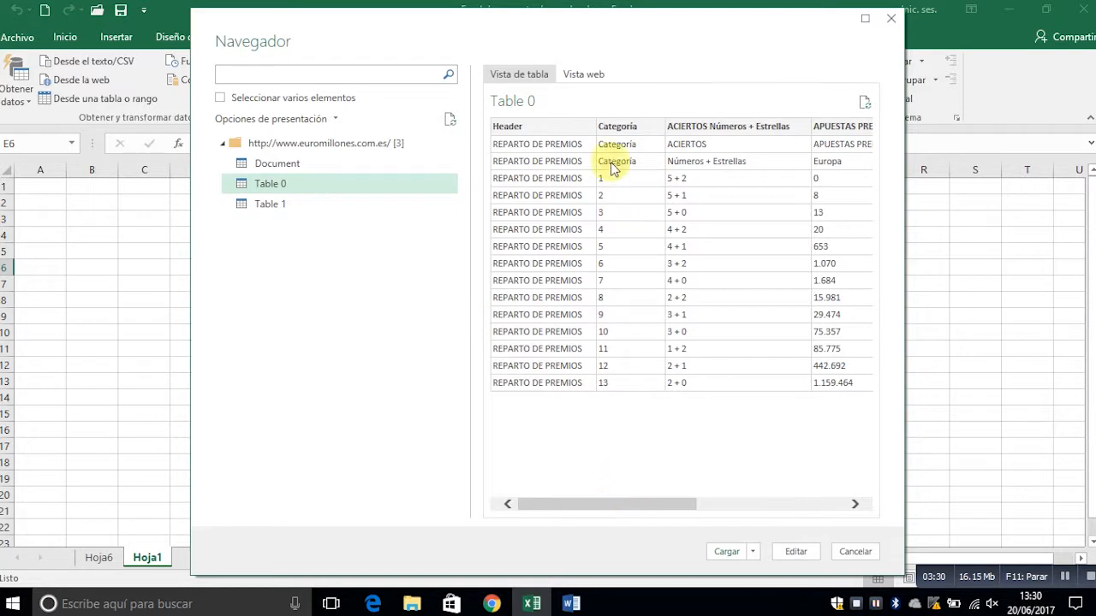
click(585, 76)
drag(873, 196, 880, 344)
drag(630, 515, 759, 514)
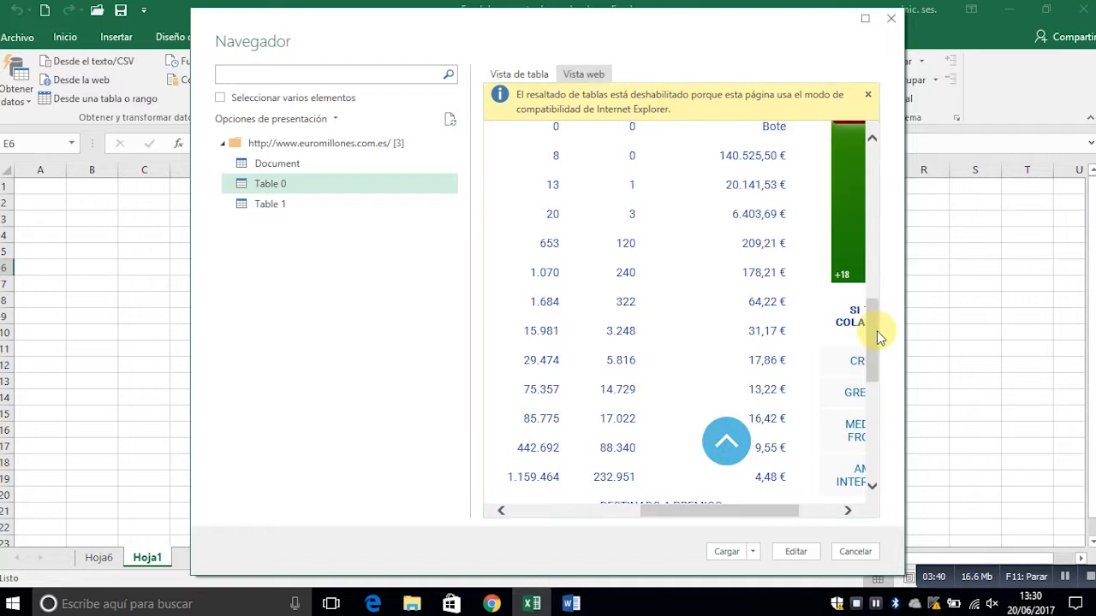
drag(875, 339, 872, 299)
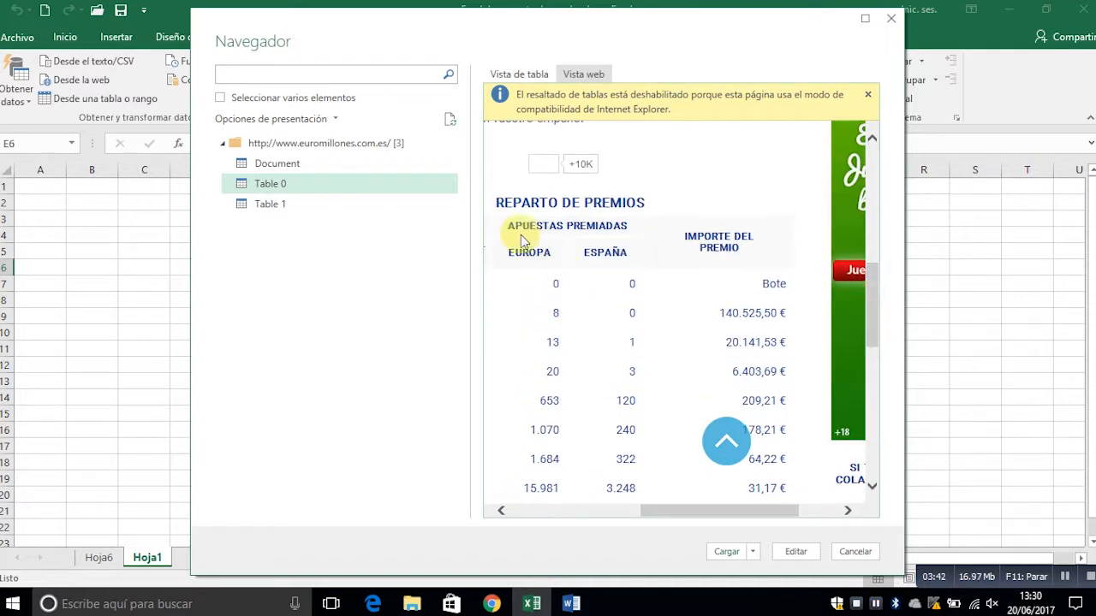
- Preview Table 1 in table view and locate its takings and prize fund figures in the web view
click(505, 73)
click(279, 207)
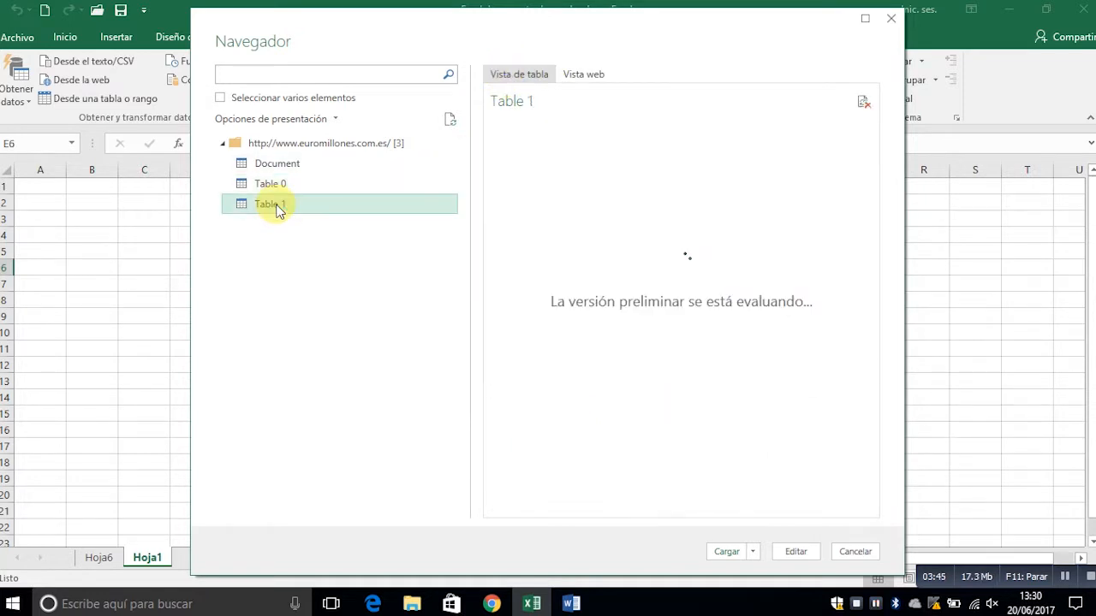
click(576, 72)
scroll(878, 334, down, 3)
scroll(878, 329, down, 2)
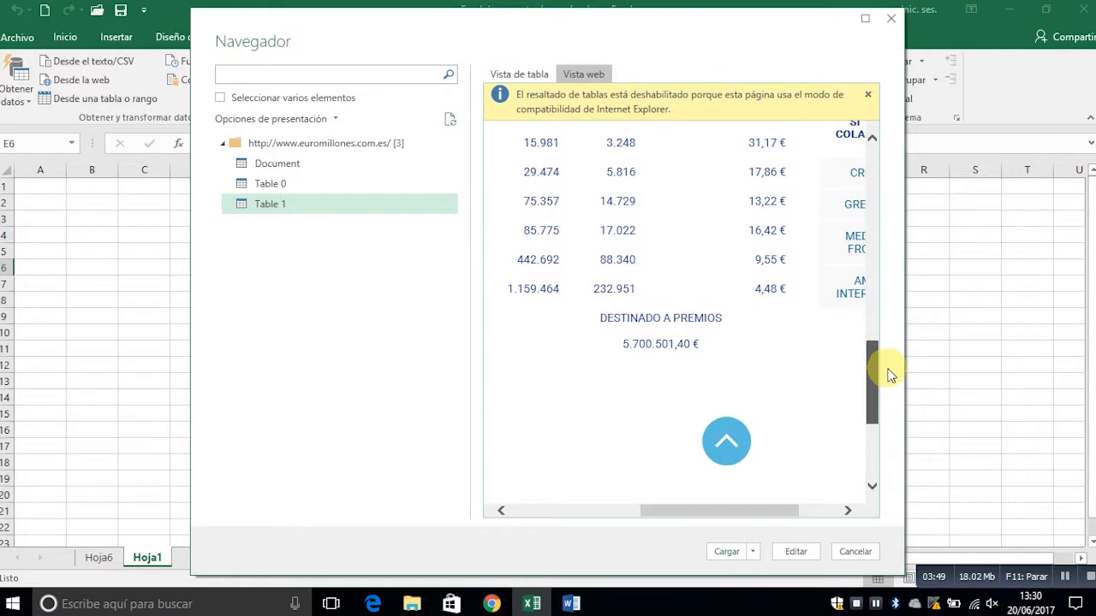
drag(719, 510, 638, 510)
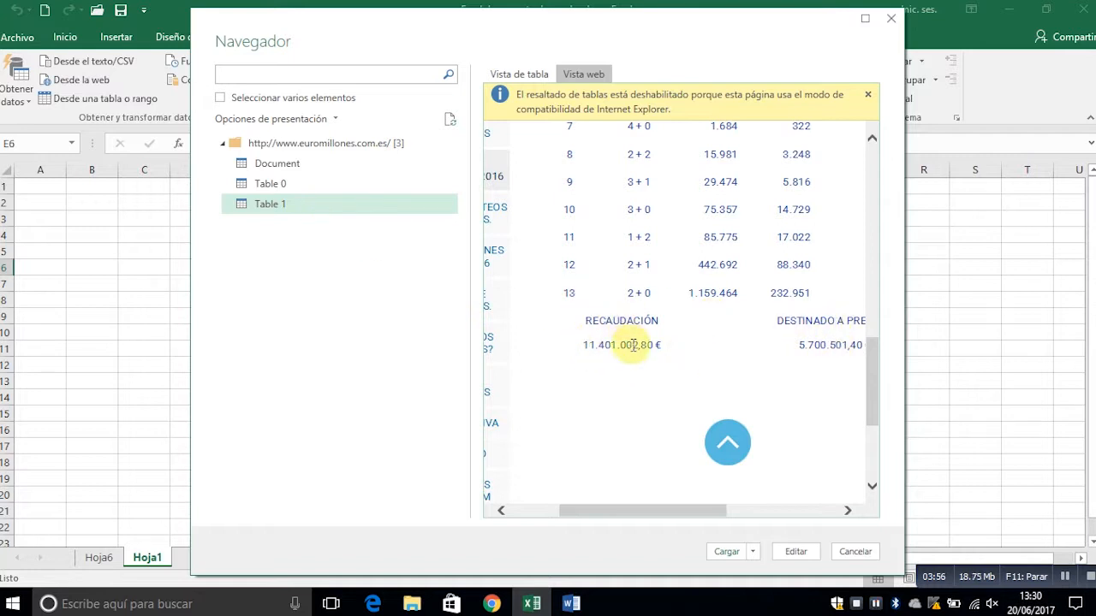
- Return to the table view, select Table 0 and load it into a new sheet
click(514, 75)
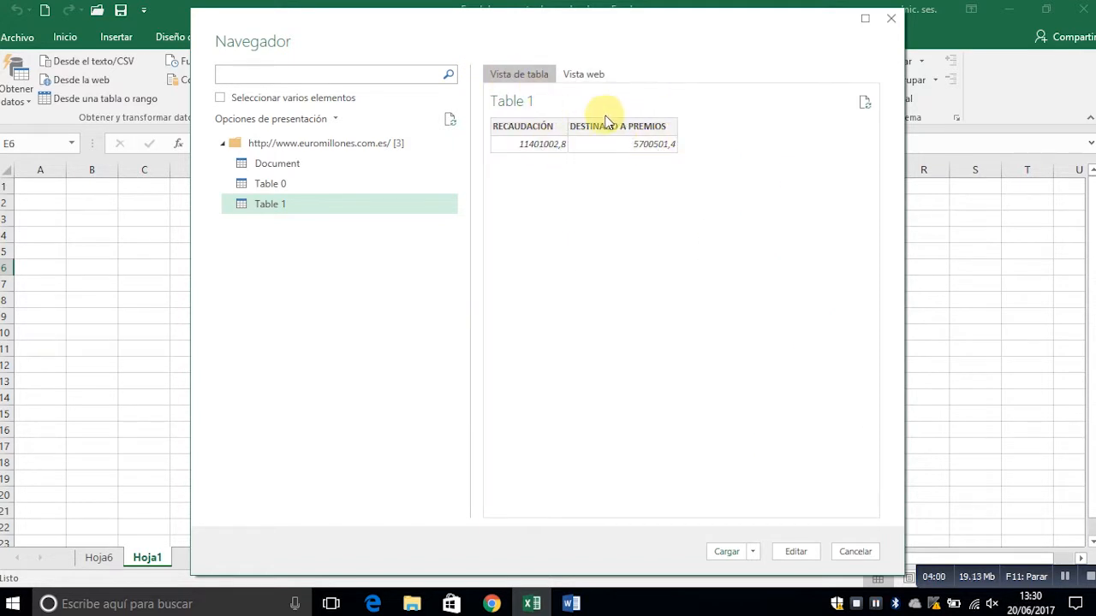
click(296, 191)
drag(647, 504, 652, 506)
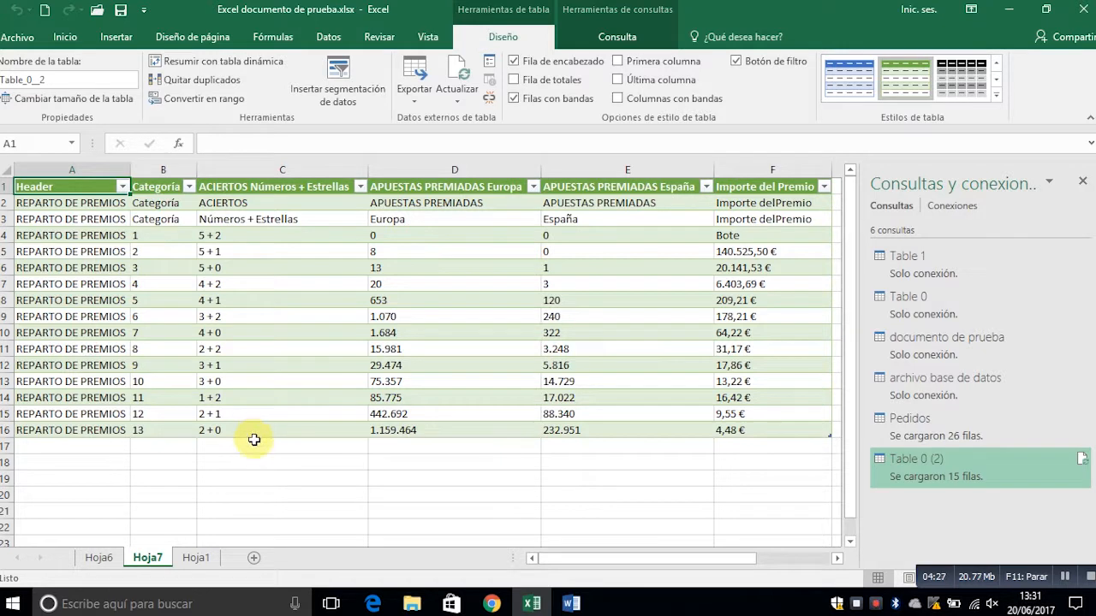
- Look across the columns of the imported prize table by moving right along row 17
click(254, 448)
key(Right)
key(Right)
key(Right)
key(Right)
key(Right)
key(Right)
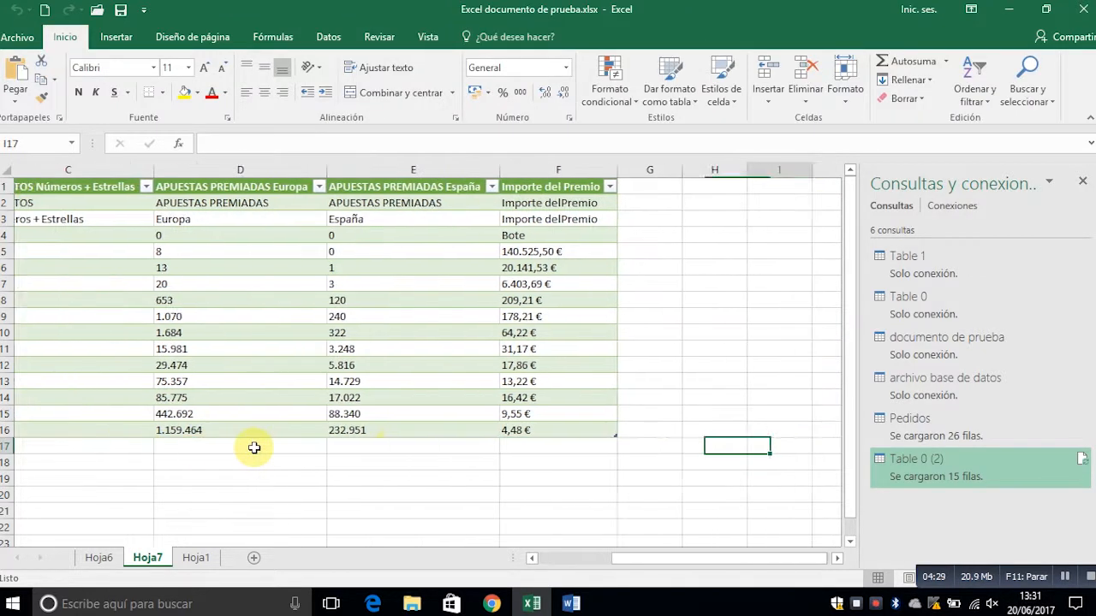
- Return to the first column of the imported prize table and move up into its data rows
key(Left)
key(Left)
key(Left)
key(Left)
key(Home)
key(Up)
key(Up)
key(Up)
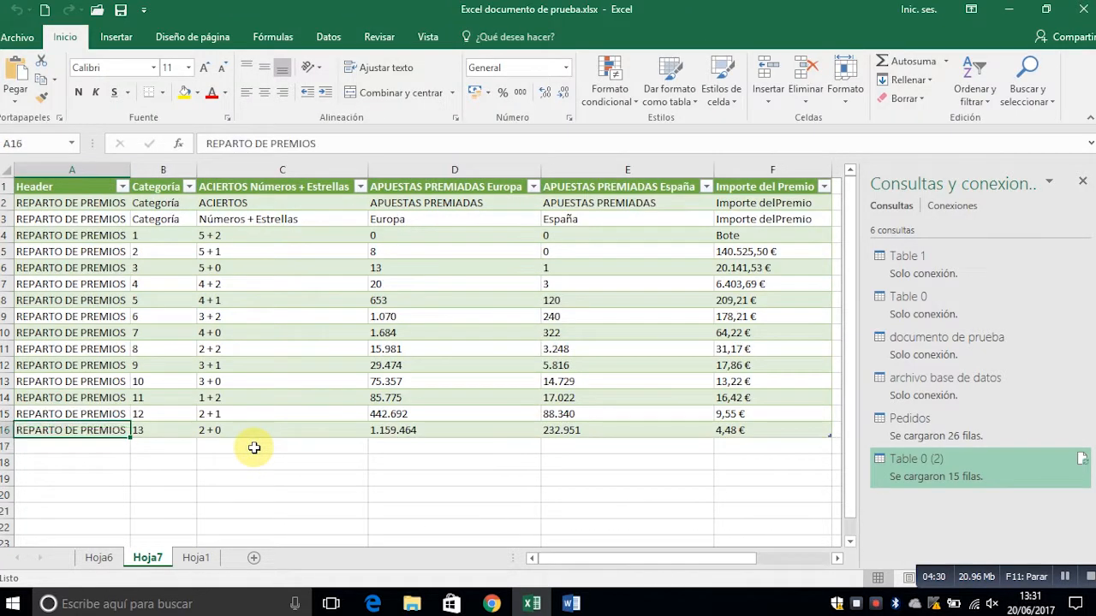
- View the filter options of the Header and Categoría columns without applying any filter
click(124, 186)
click(289, 227)
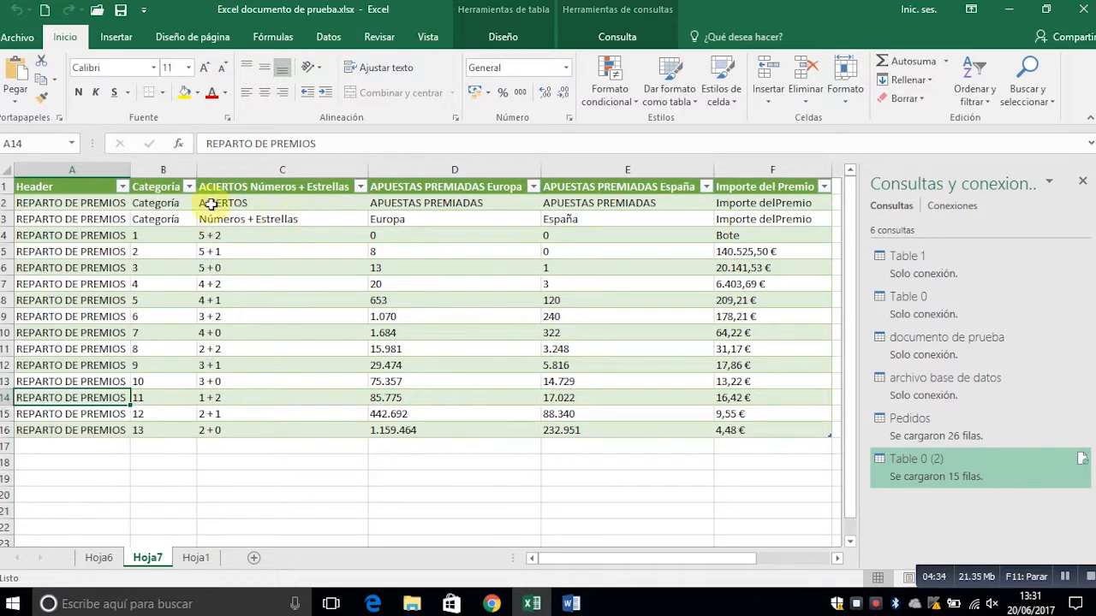
click(191, 186)
click(300, 221)
click(423, 274)
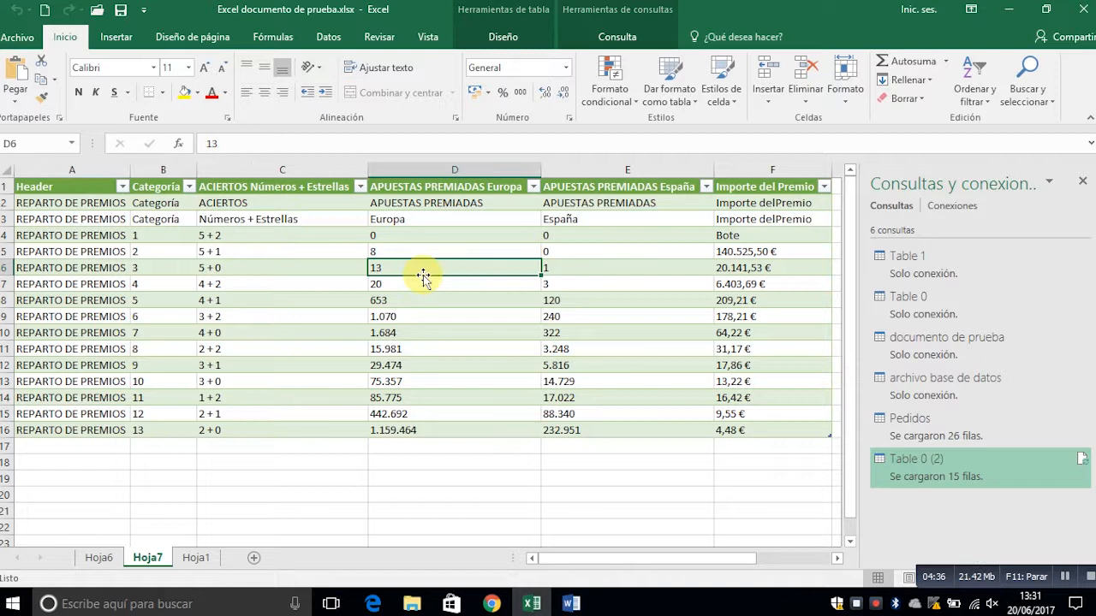
- Look across the prize table past its last column and return to the first column
key(Right)
key(Right)
key(Right)
key(Right)
key(Up)
key(Up)
key(Up)
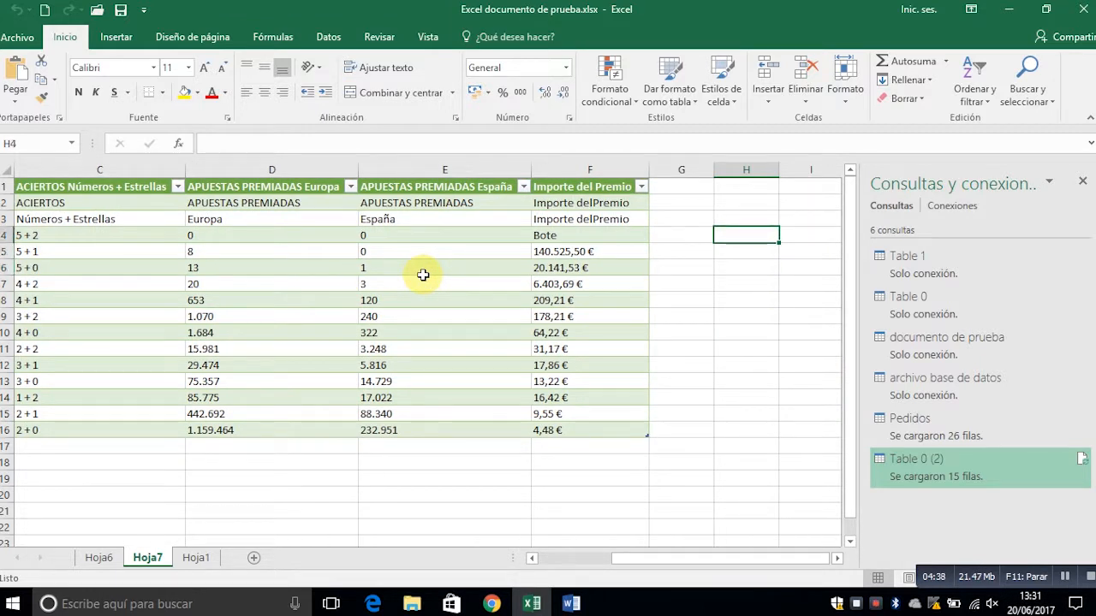
key(Left)
key(Left)
key(Left)
key(Left)
key(Left)
key(Left)
key(Left)
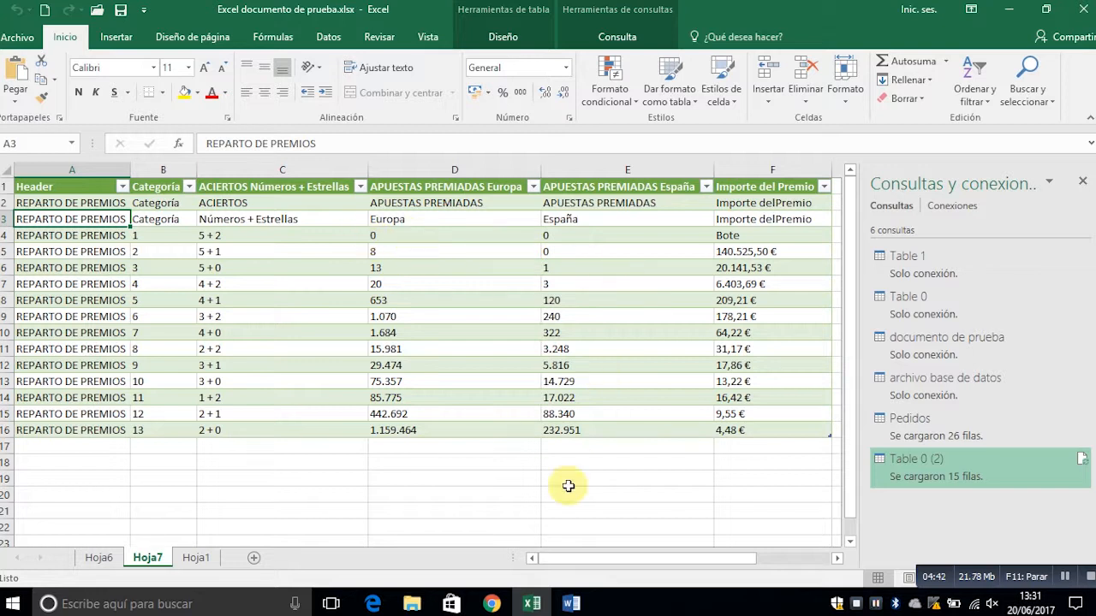
- Go to the empty sheet Hoja1 and bring up the data import commands
click(196, 557)
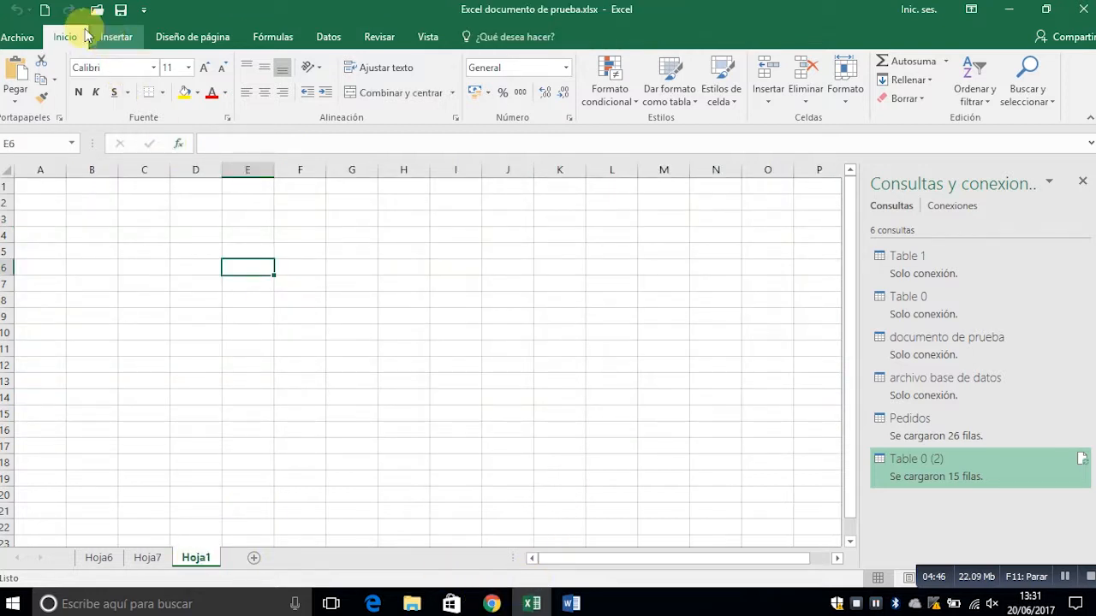
click(330, 38)
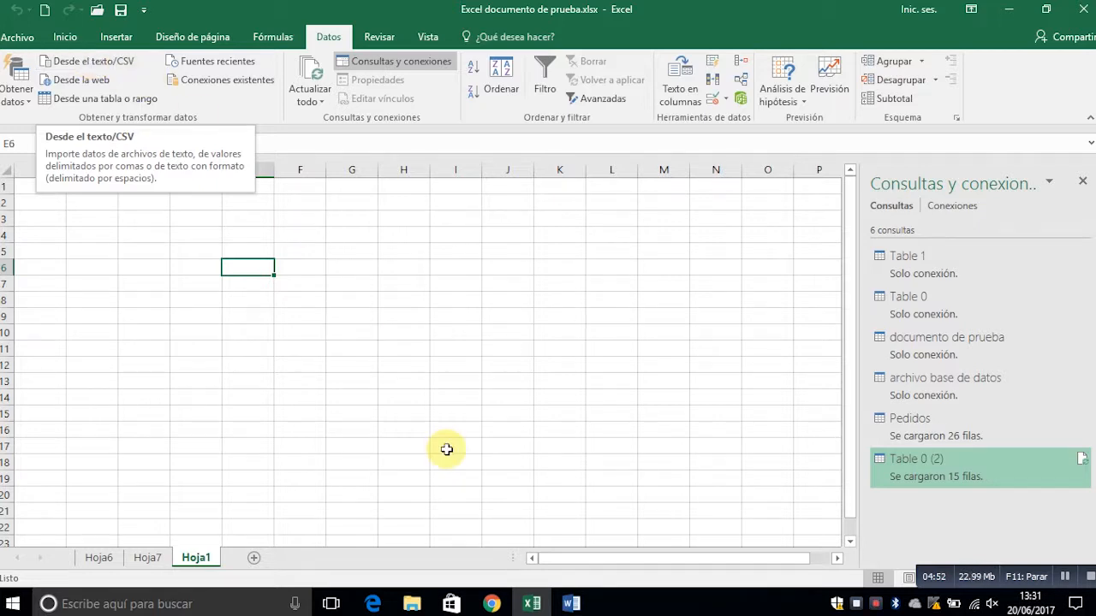
- Switch to Chrome, open the IMF report page and go back to the query's country group selection
click(496, 604)
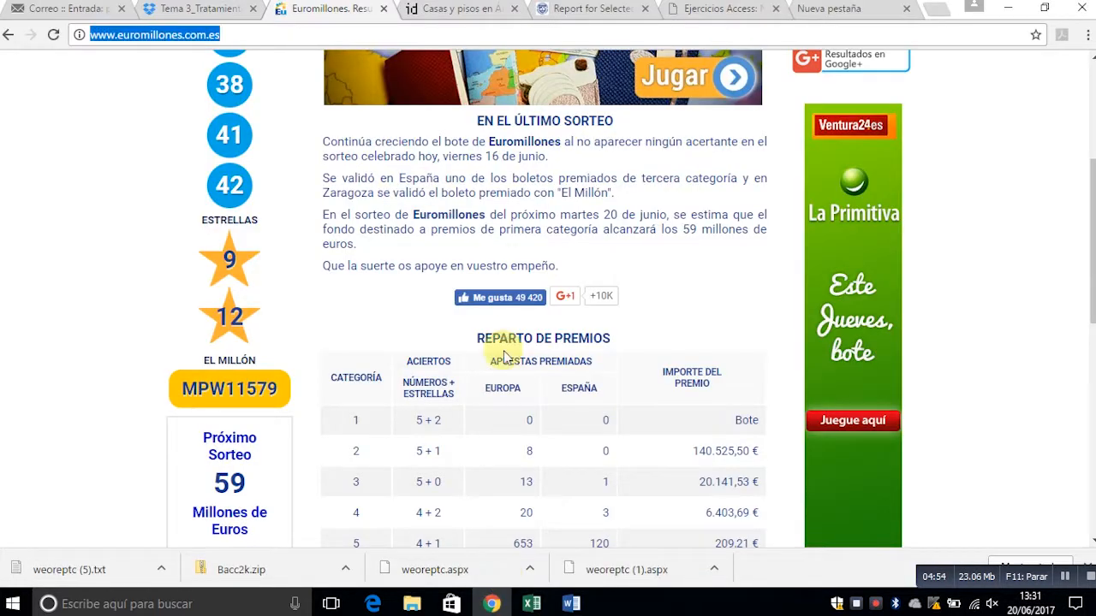
click(631, 15)
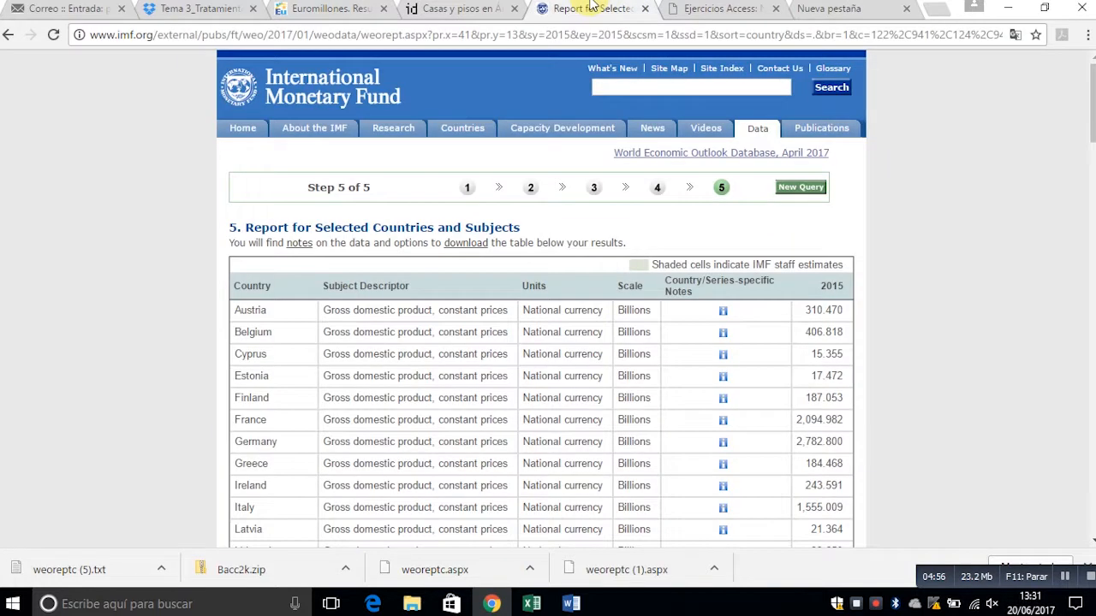
mouse_move(1093, 104)
mouse_down()
mouse_move(1094, 119)
mouse_move(1093, 97)
mouse_up()
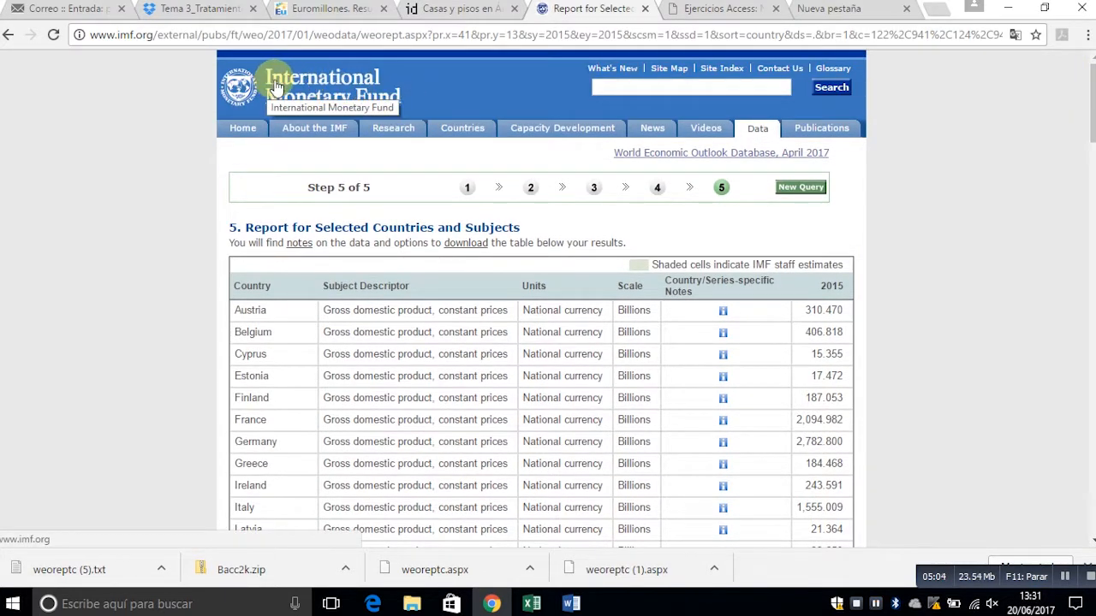
click(7, 35)
click(7, 36)
click(7, 36)
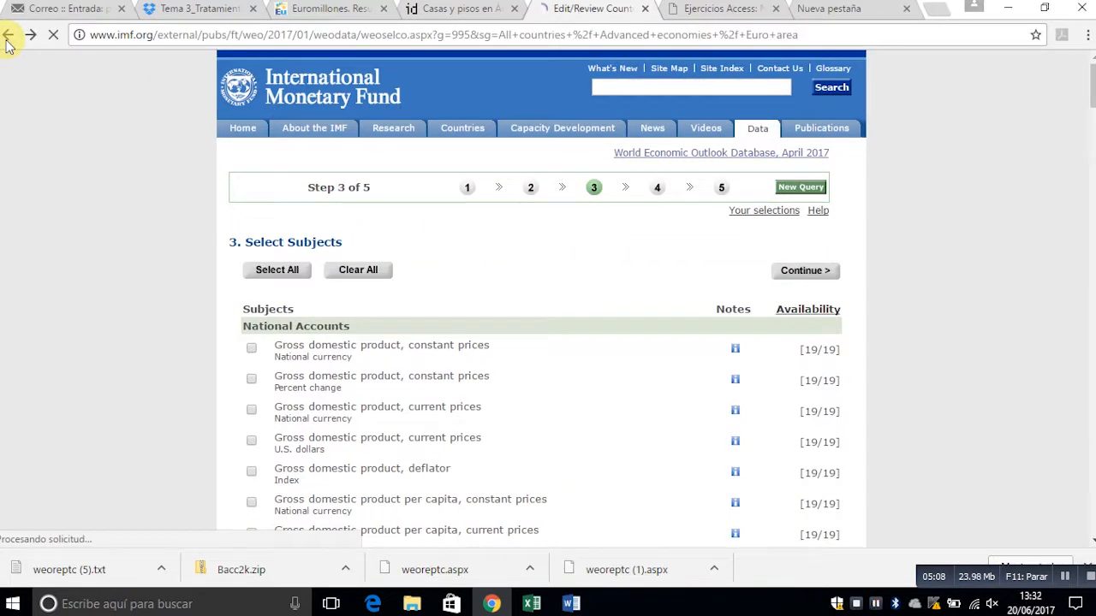
click(7, 38)
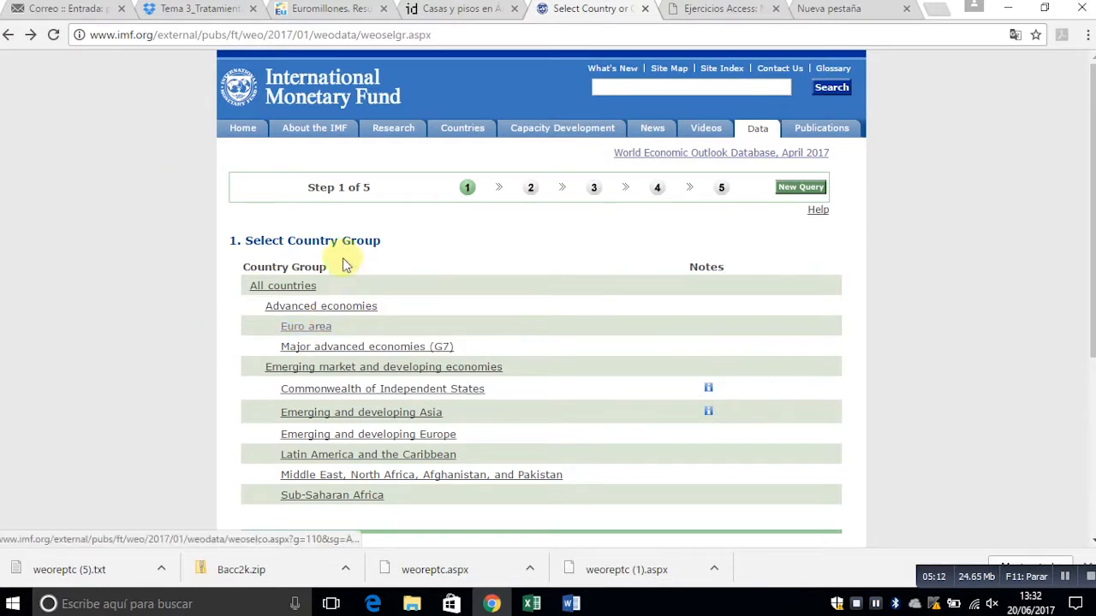
- Choose the Euro area group with all its countries and select the subject Gross domestic product, constant prices (Percent change)
click(312, 329)
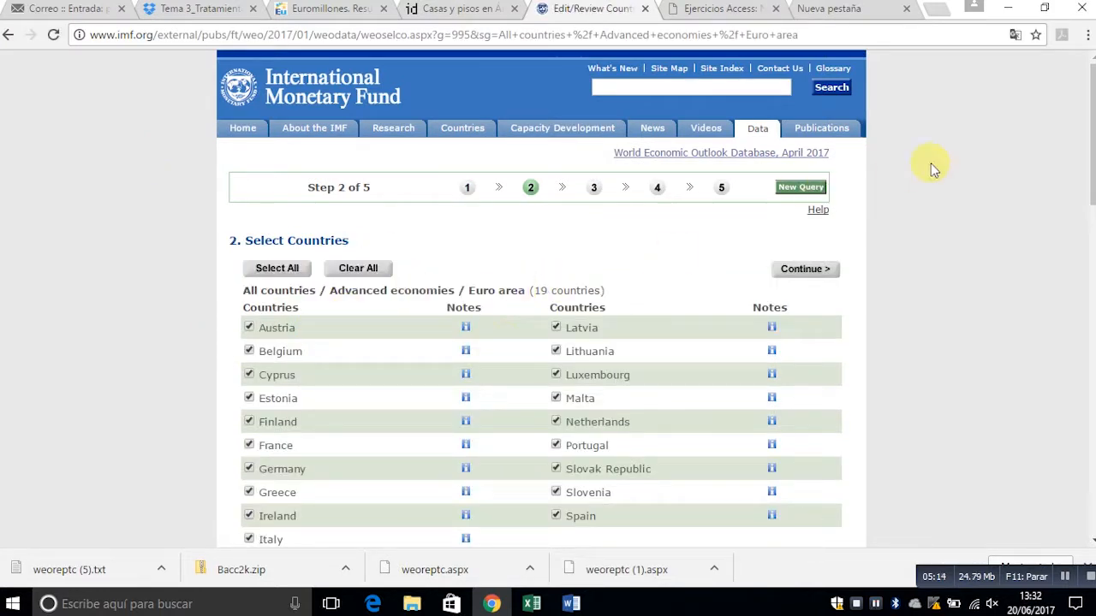
scroll(1086, 150, down, 3)
scroll(1084, 166, up, 2)
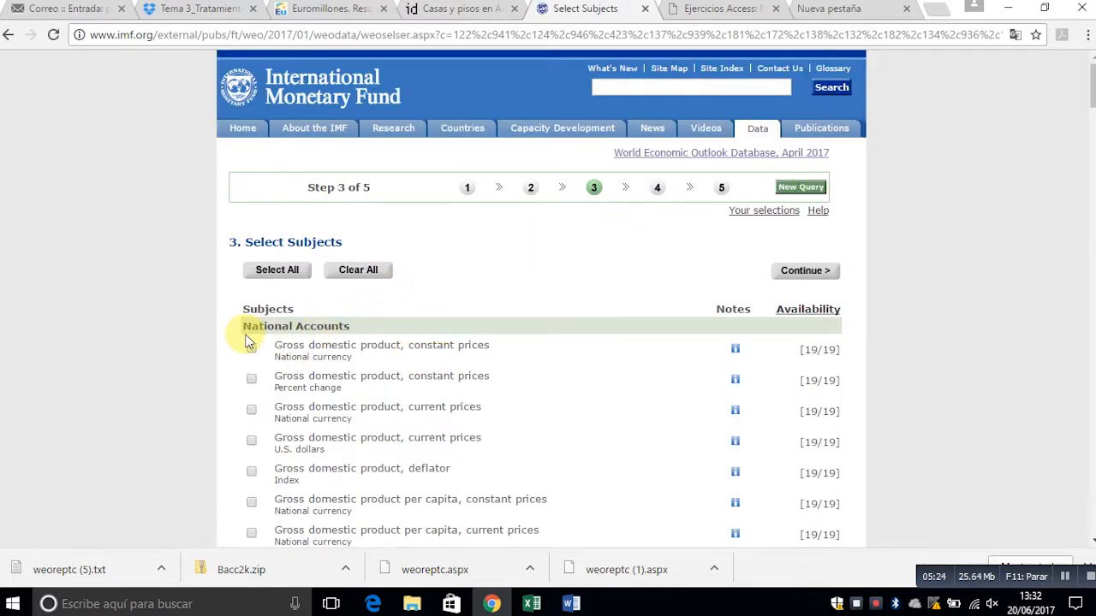
mouse_move(1091, 73)
mouse_down()
mouse_move(1092, 206)
mouse_move(1086, 75)
mouse_up()
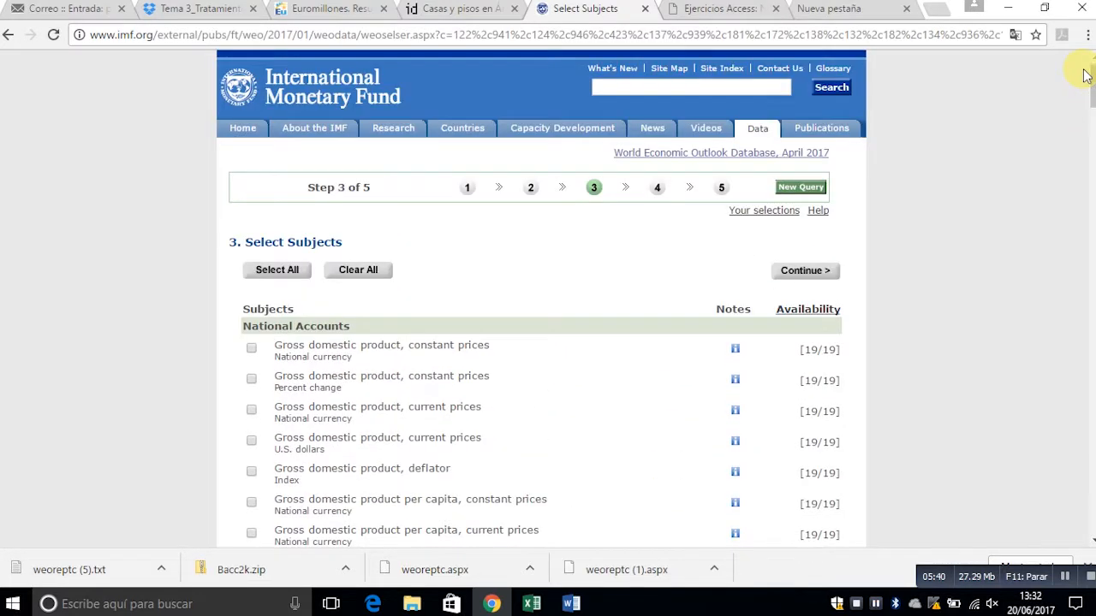
click(252, 380)
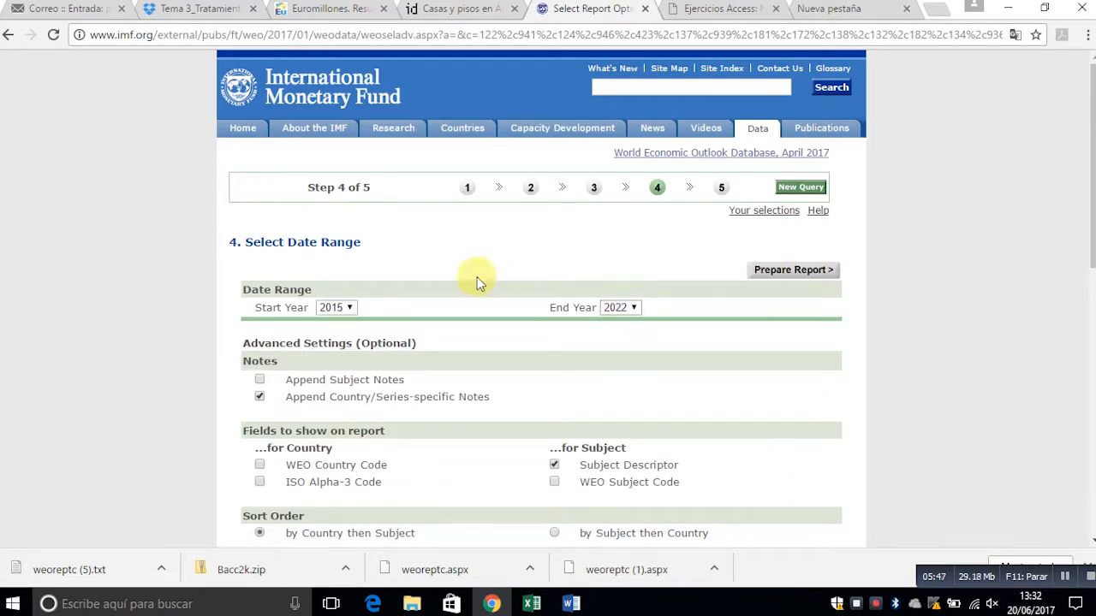
- Set the report's end year to 2015, prepare the report and go to its download section
click(640, 318)
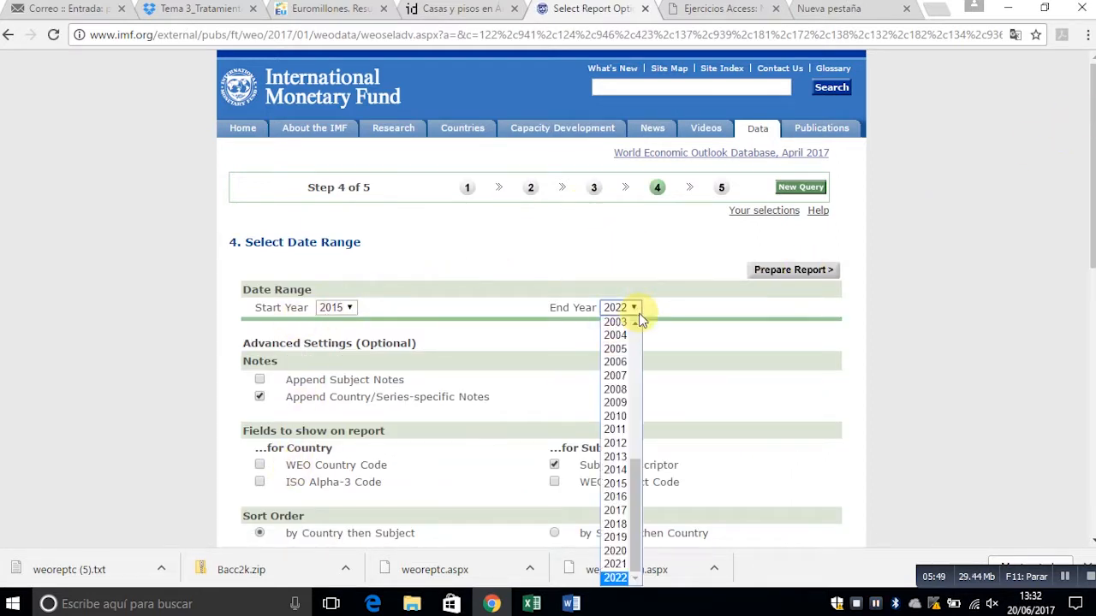
click(617, 483)
drag(1093, 166, 1093, 121)
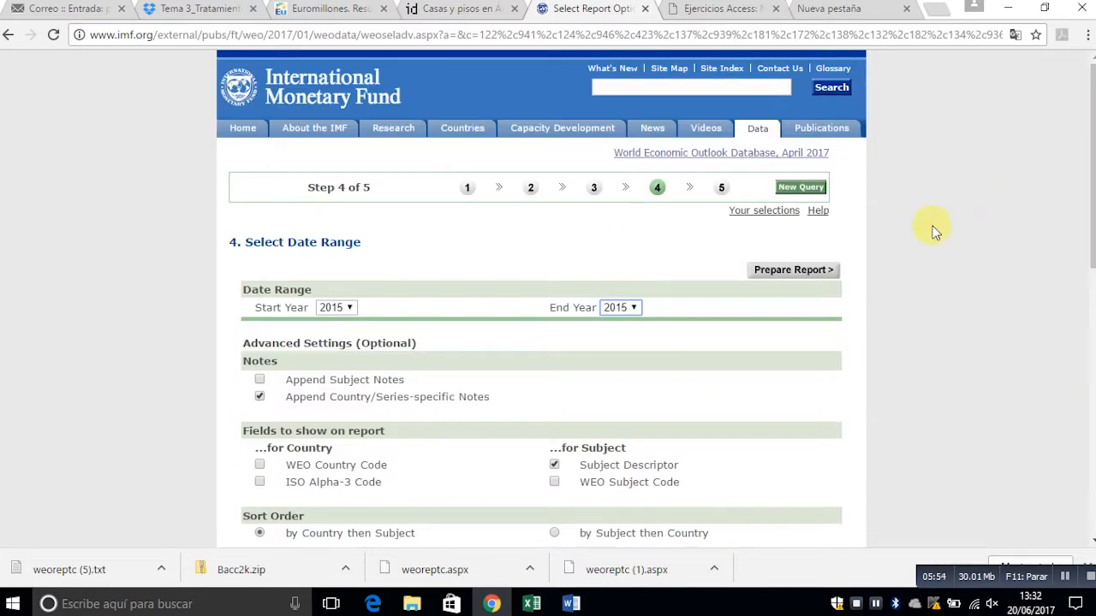
click(791, 273)
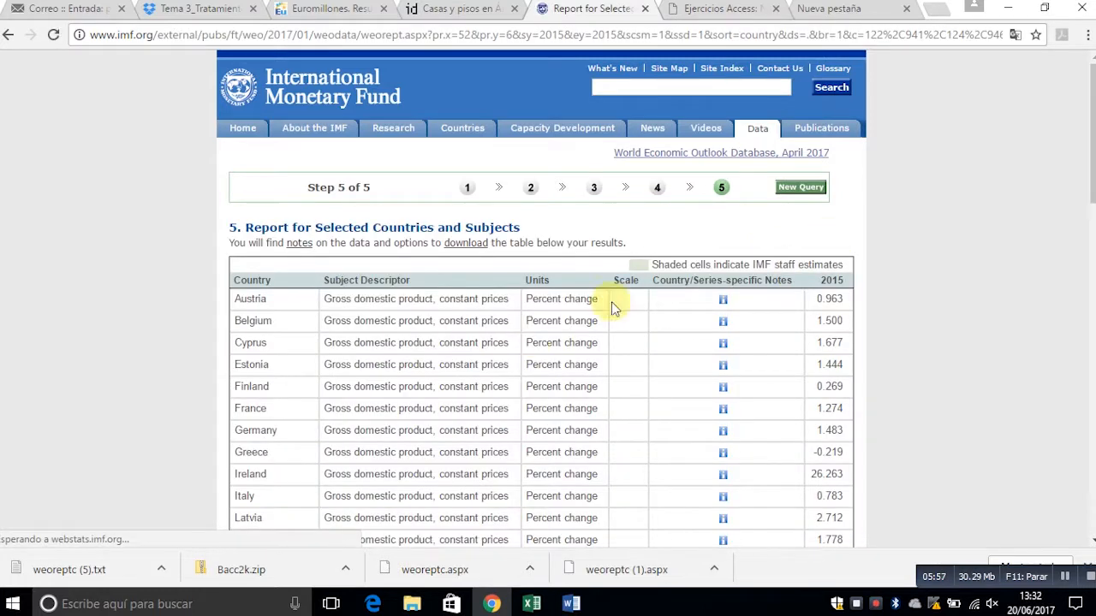
drag(1093, 124, 1090, 156)
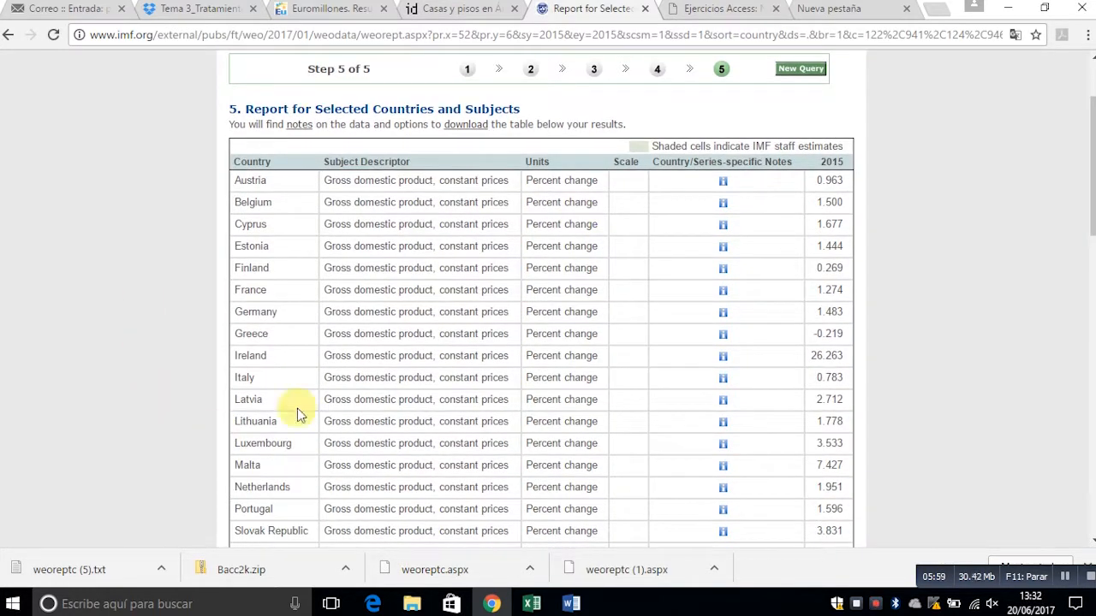
drag(1094, 119, 1093, 420)
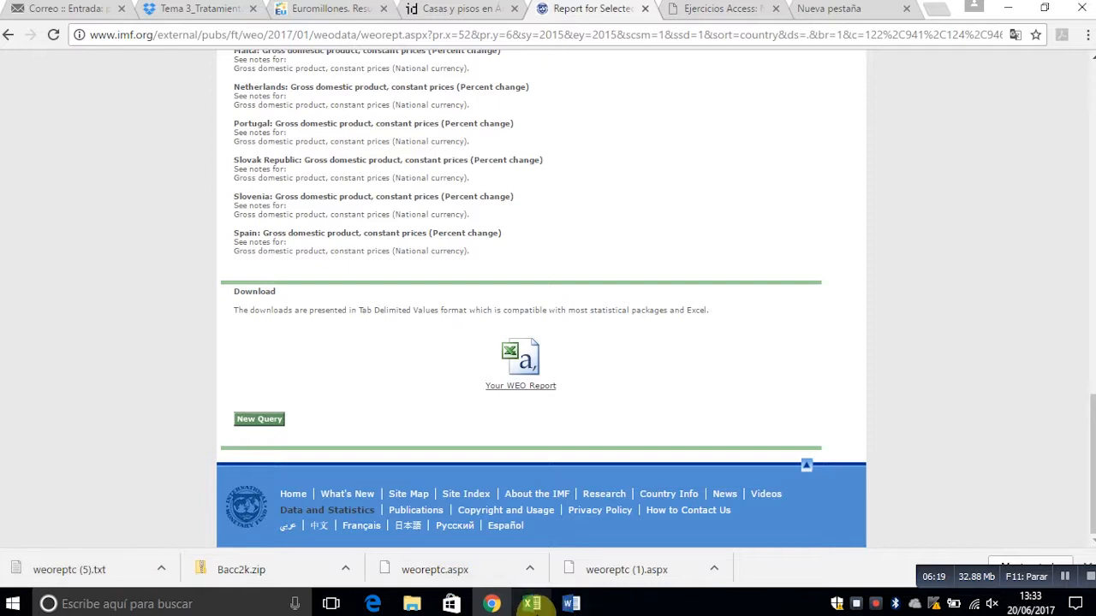
- Switch to Excel and open archivo base de datos.txt from the desktop as a text/CSV import
mouse_move(544, 608)
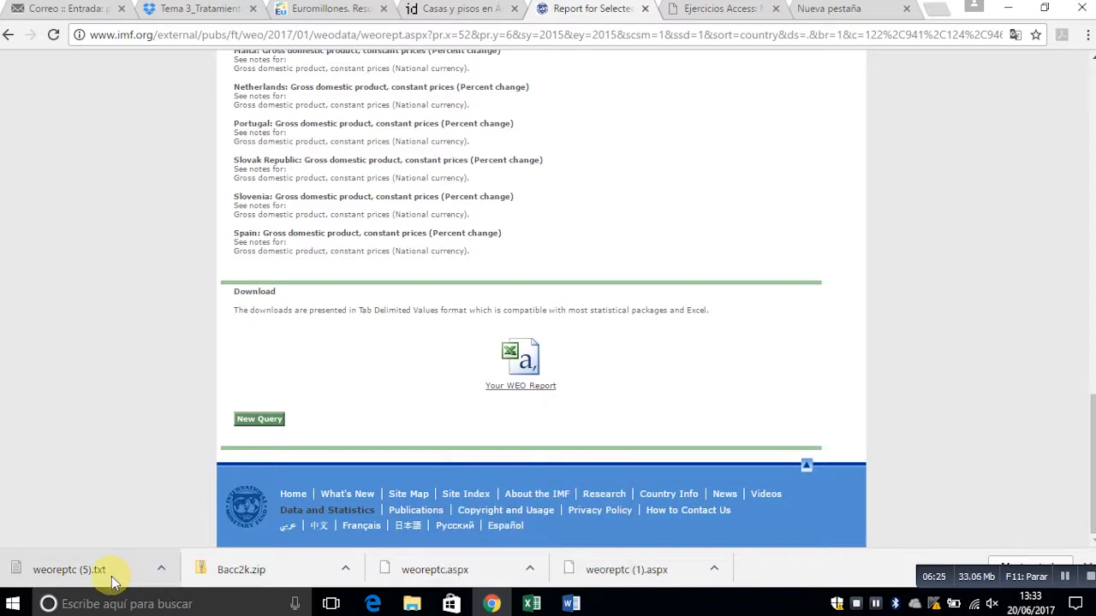
click(529, 605)
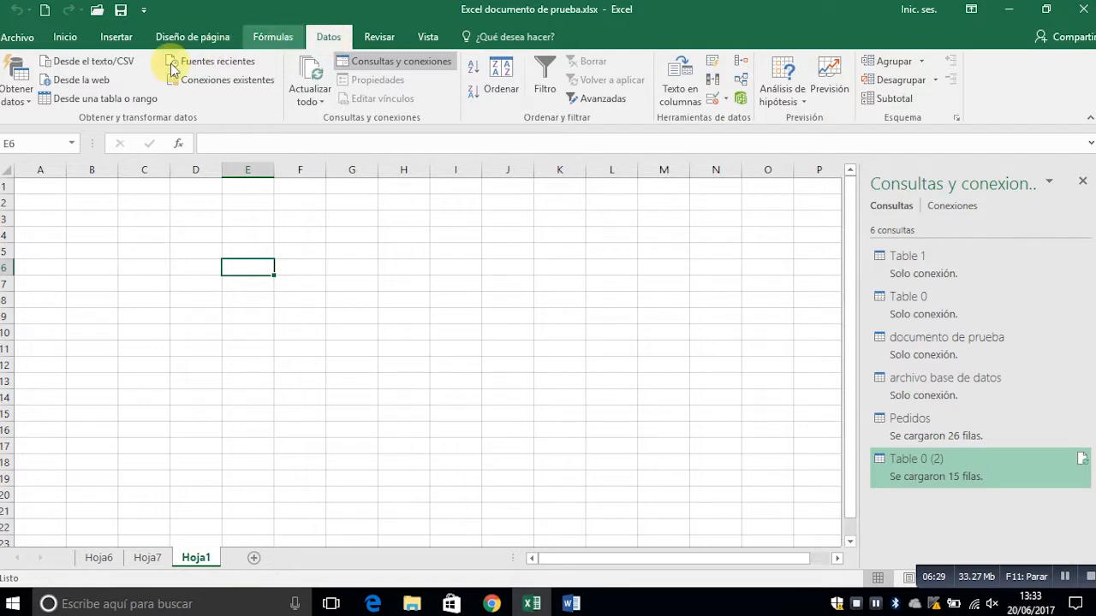
click(113, 63)
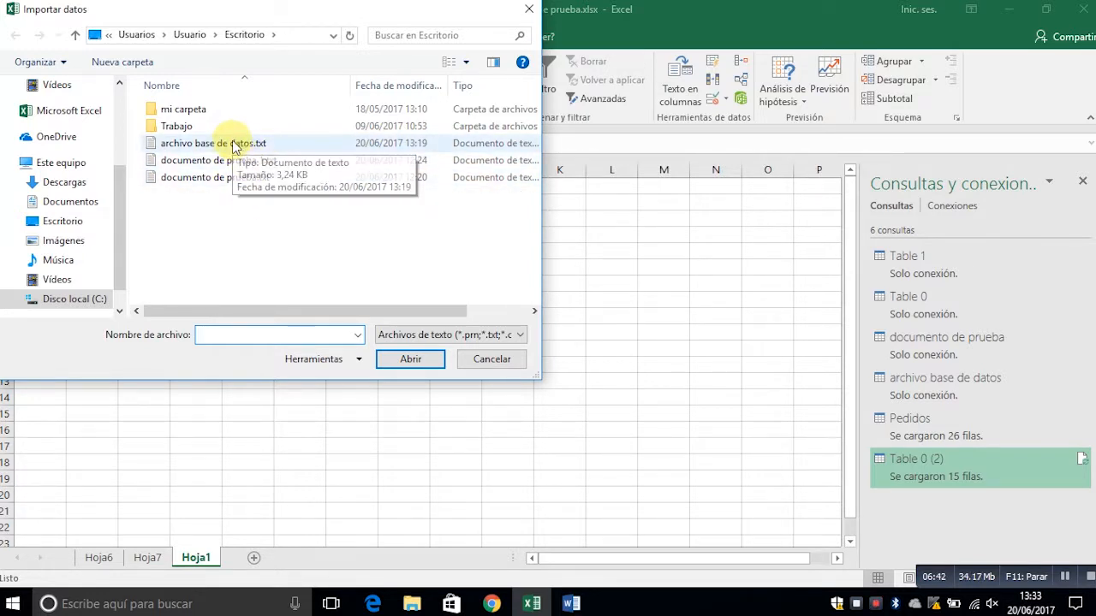
double_click(279, 146)
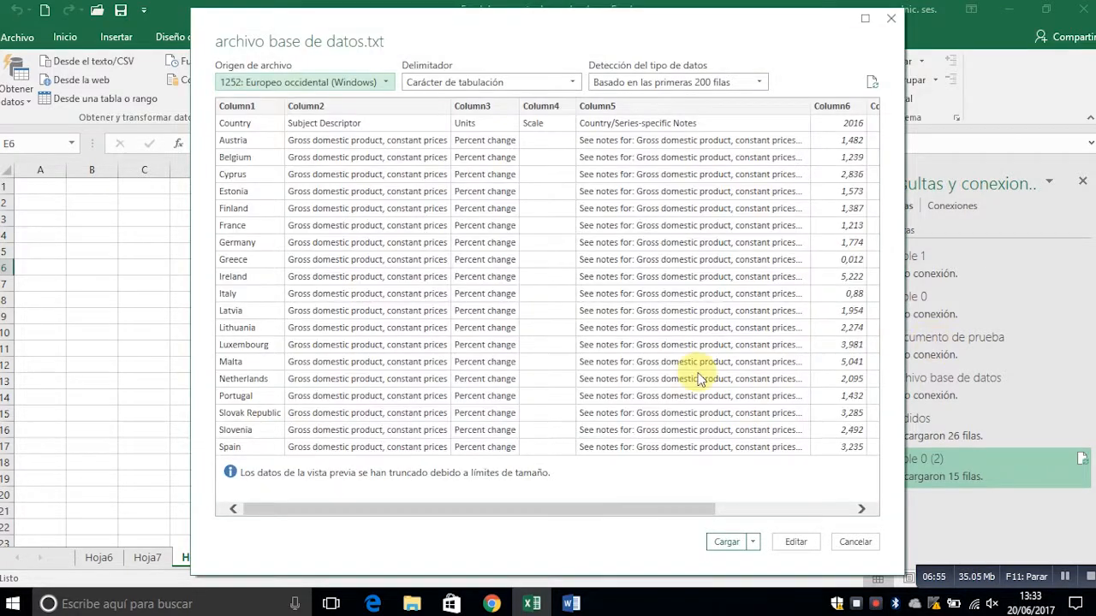
- Check the columns in the import preview and load the text file's data into the workbook
drag(435, 509, 391, 466)
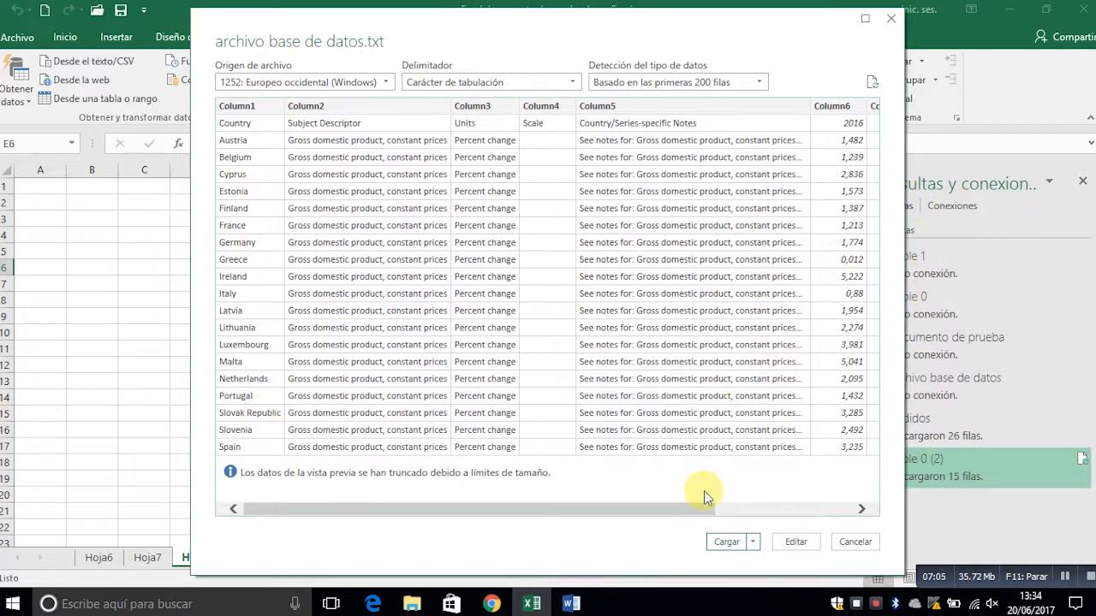
drag(696, 506, 565, 514)
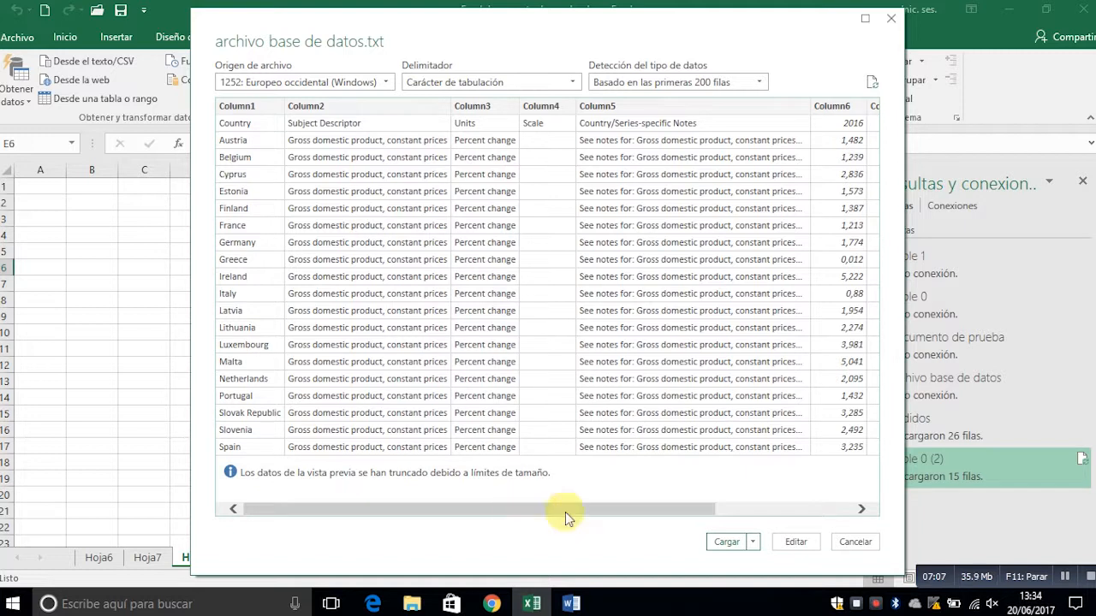
click(726, 542)
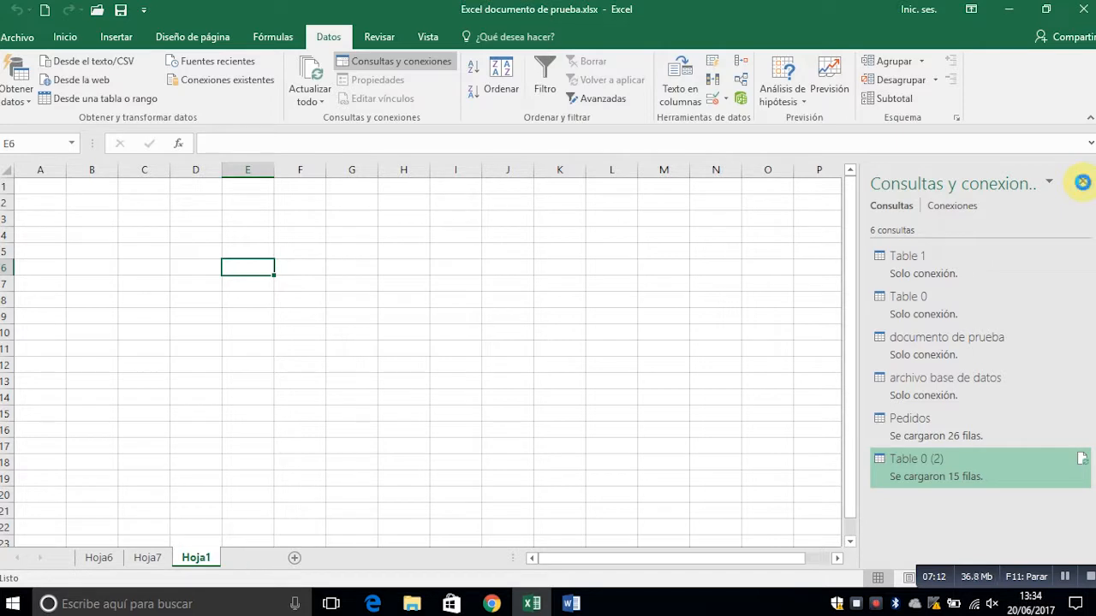
- Close the list of queries and connections and look across the imported GDP table to its yearly columns
click(1082, 182)
key(Down)
key(Down)
key(Down)
key(Down)
key(Right)
key(Right)
key(Right)
key(Right)
key(Right)
key(Right)
key(Right)
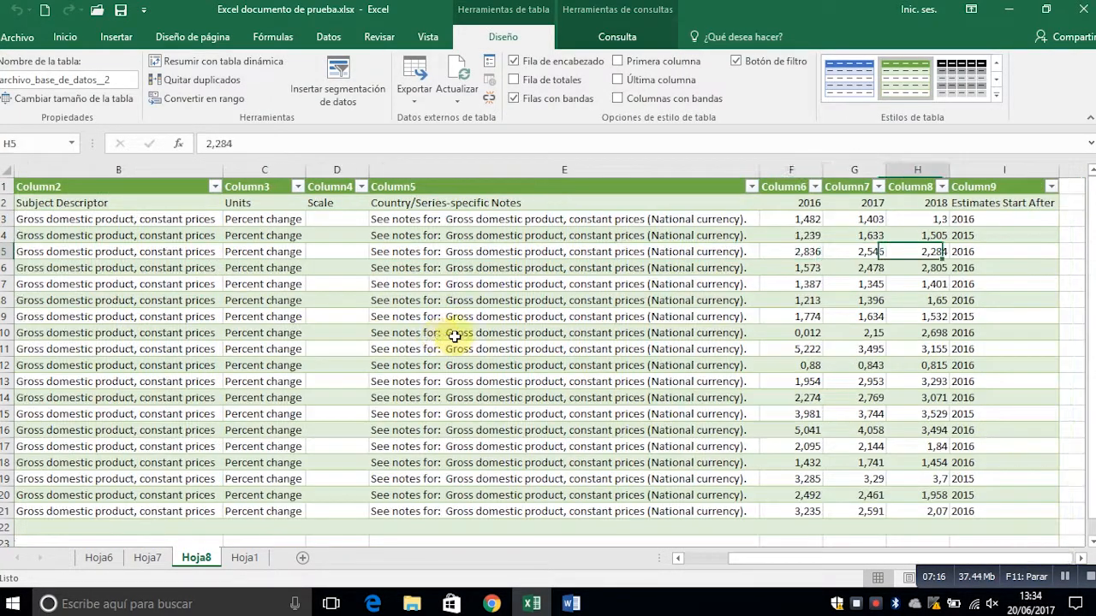
- Examine the country rows down to the source note below the imported table and return to the header row
key(Left)
key(Left)
key(Left)
key(Left)
key(Left)
key(Left)
key(Left)
key(Down)
key(Down)
key(Down)
key(Down)
key(Down)
key(Down)
key(Down)
key(Down)
key(Down)
key(Down)
key(Down)
key(Down)
key(Down)
key(Down)
key(Down)
key(Down)
key(Down)
key(Down)
key(Down)
key(Down)
key(Down)
key(Up)
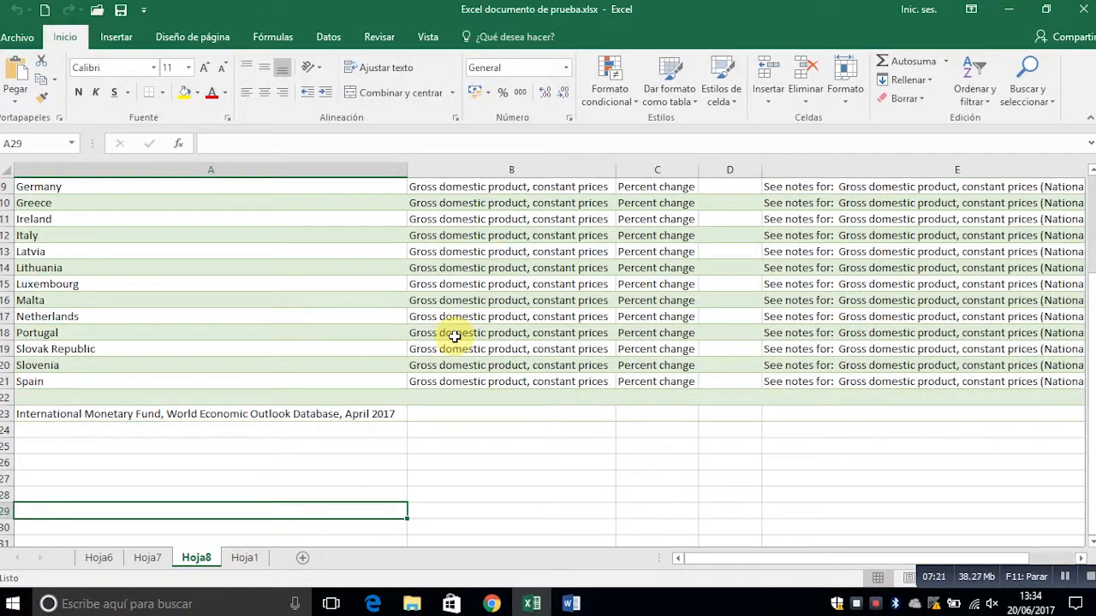
key(Up)
key(Up)
key(Up)
key(Up)
key(Up)
key(Up)
key(Up)
key(Up)
key(Up)
key(Up)
key(Up)
key(Up)
key(Up)
key(Up)
key(Up)
key(Up)
key(Up)
key(Up)
key(Up)
key(Up)
key(Right)
key(Right)
key(Right)
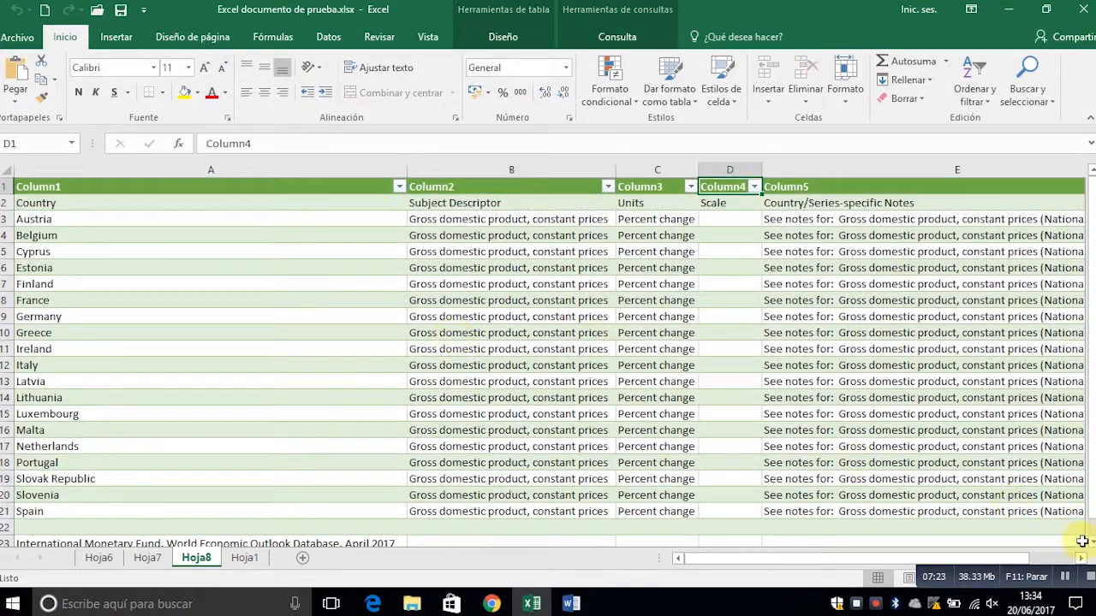